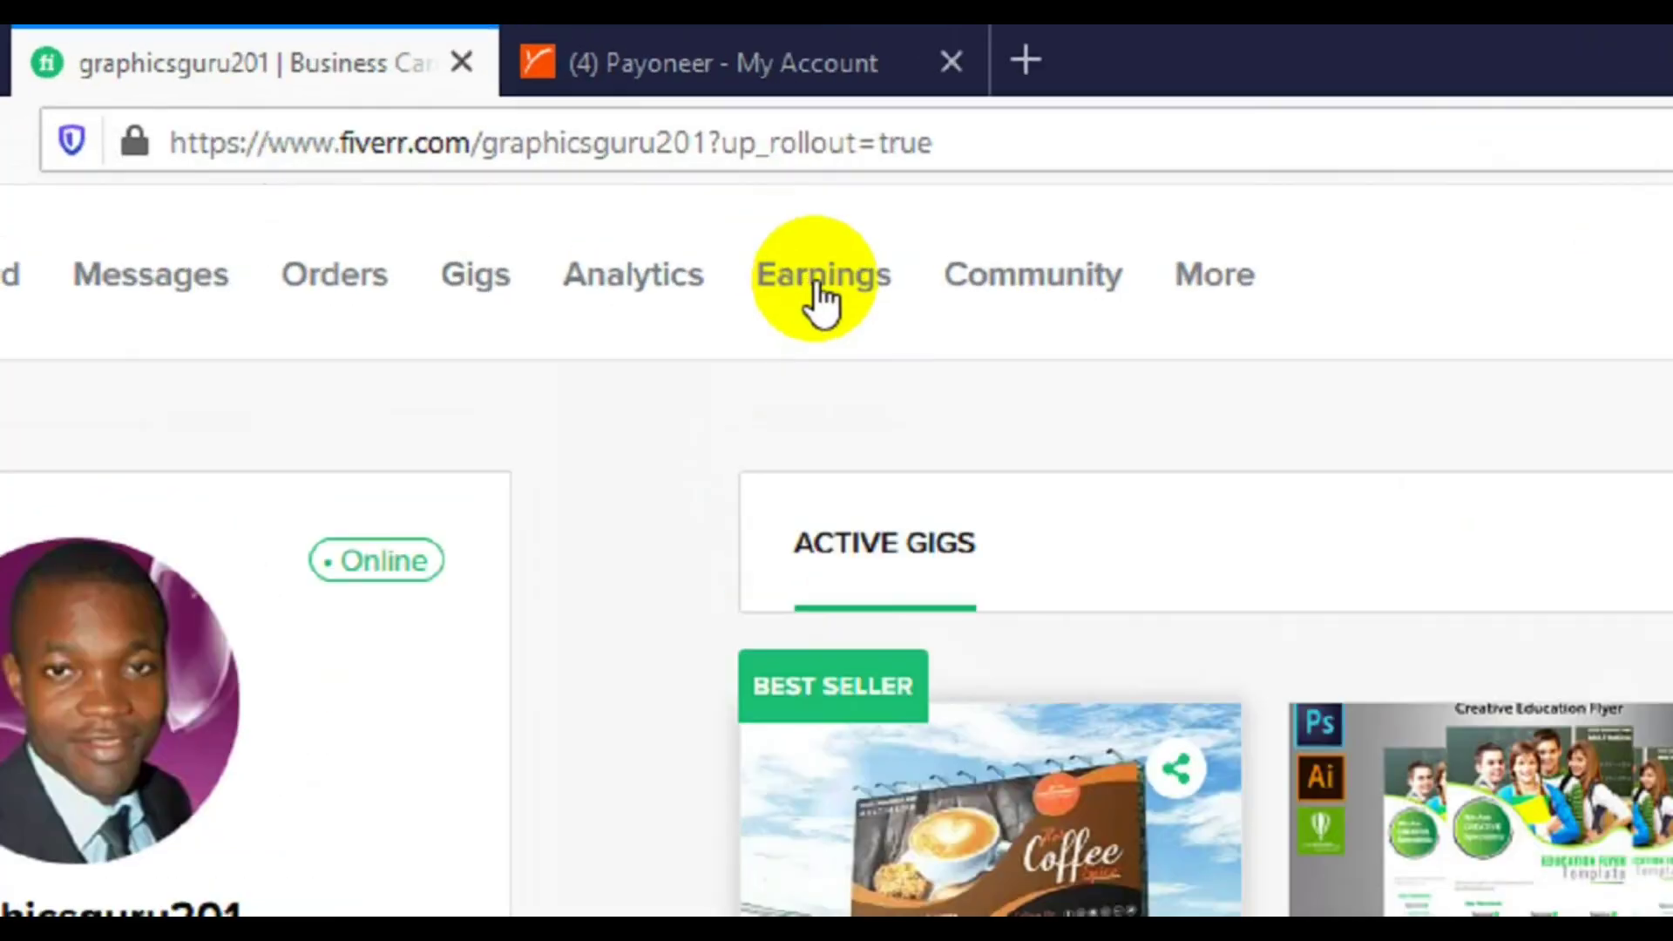
Open the seller's Earnings page showing $403.83 net income and $367.83 withdrawn
{"action": "left_click", "coordinate": [822, 296]}
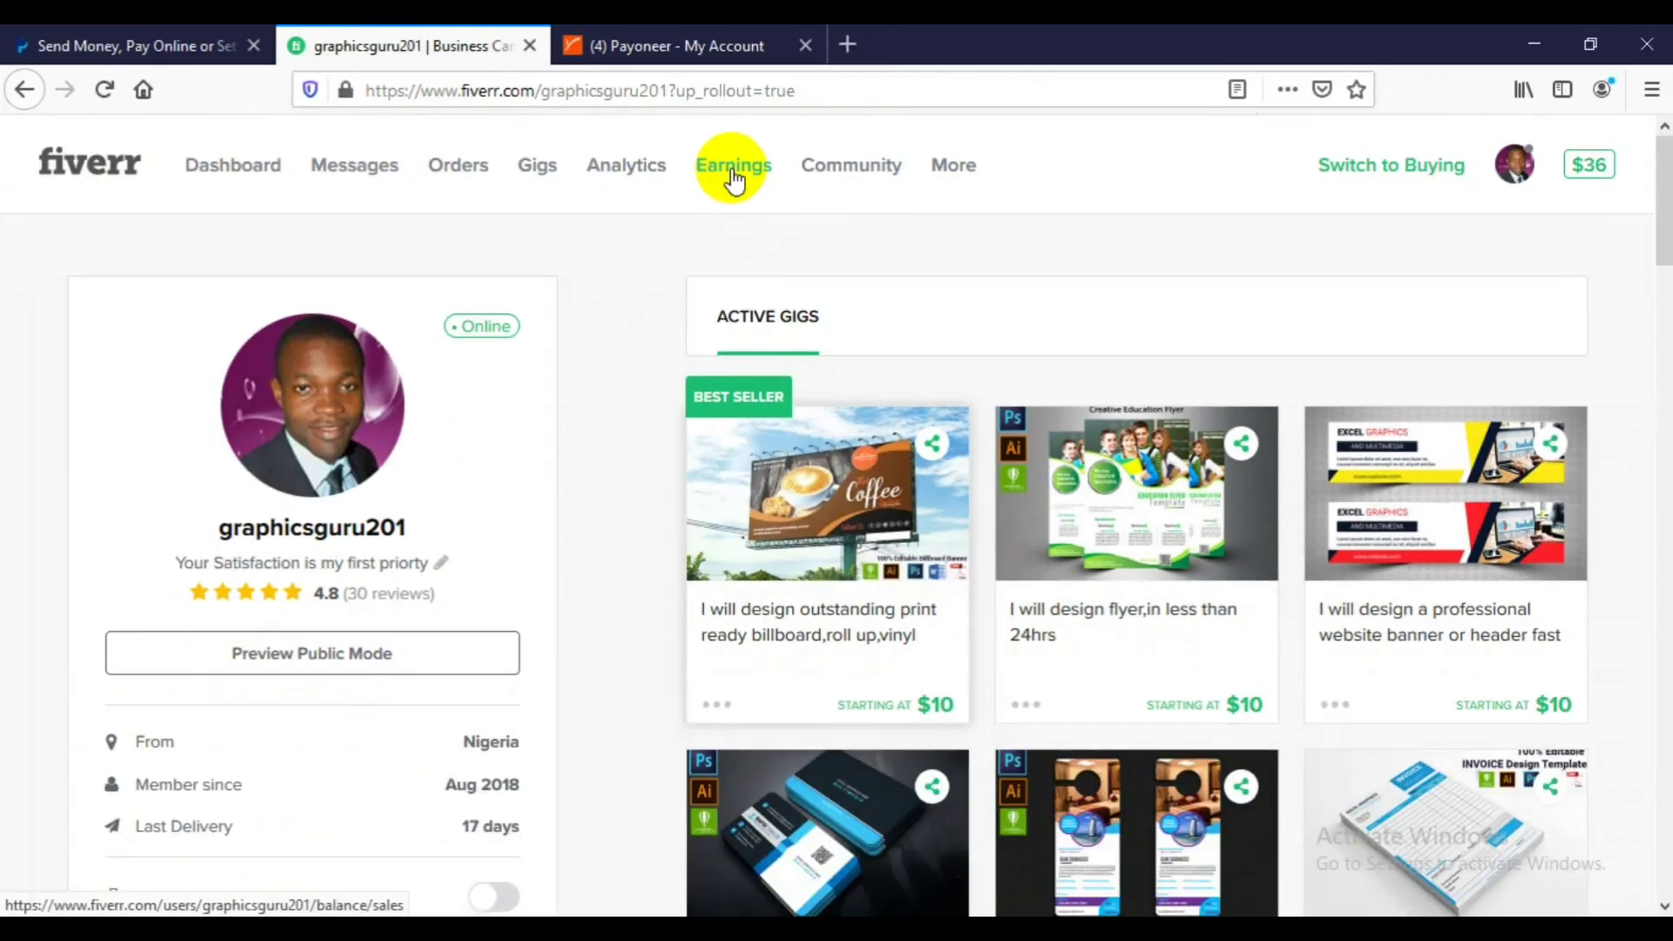
{"action": "left_click", "coordinate": [740, 183]}
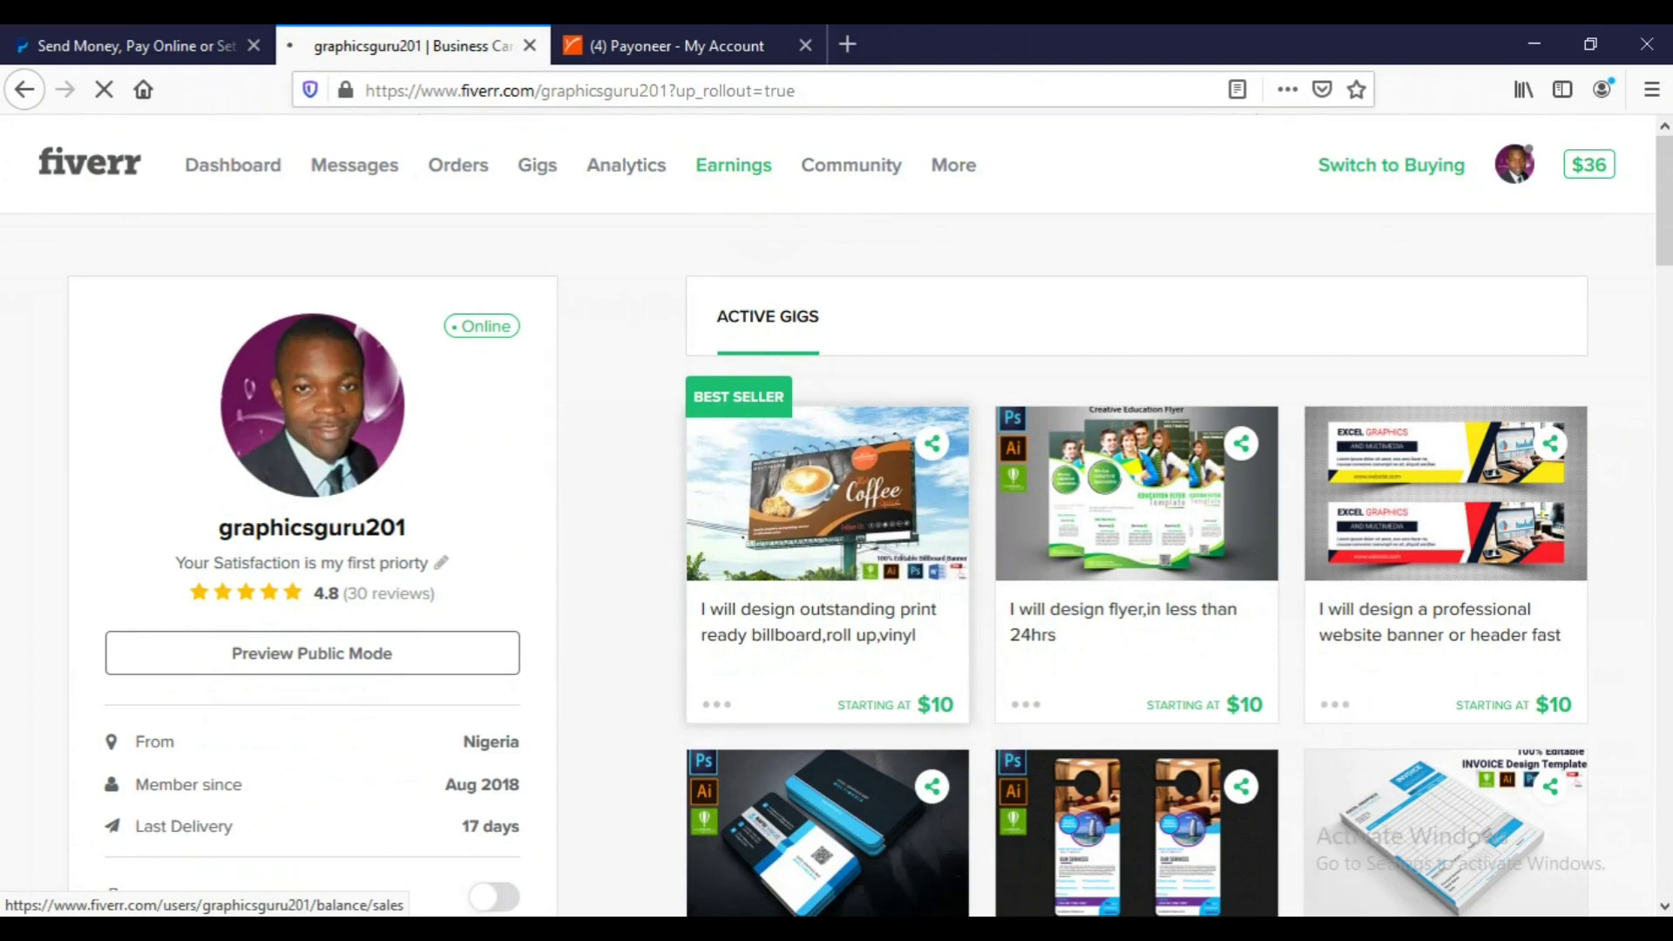
{"action": "left_click", "coordinate": [735, 174]}
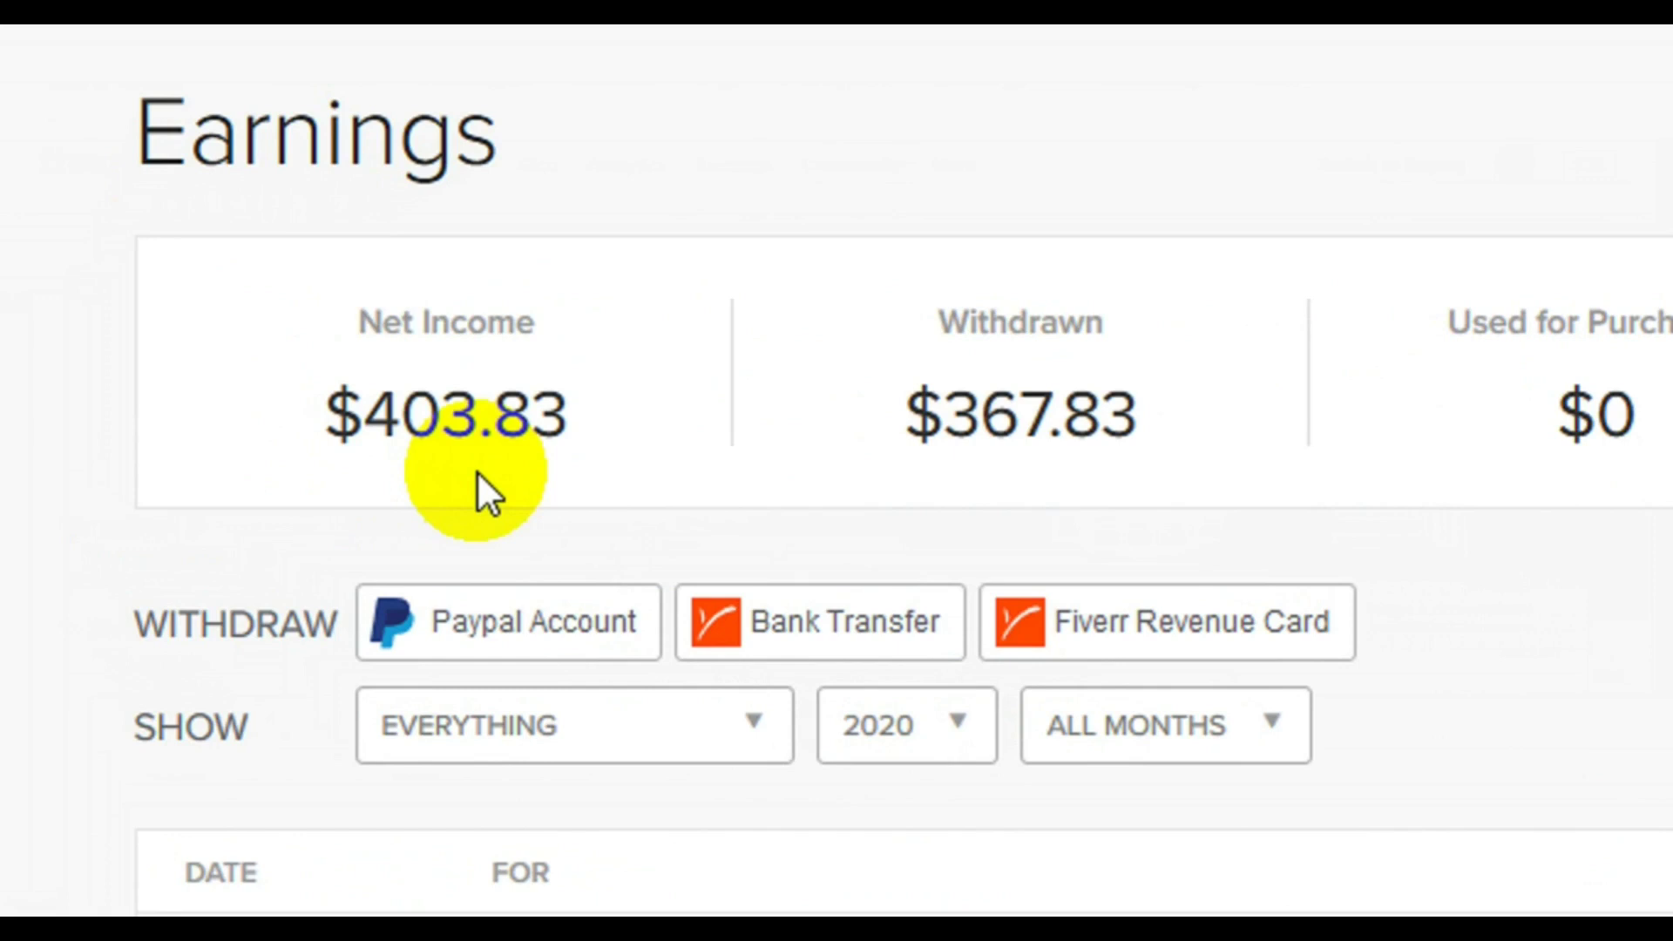
Start adding PayPal Account as a withdrawal method and request the SMS verification code
{"action": "left_click", "coordinate": [463, 636]}
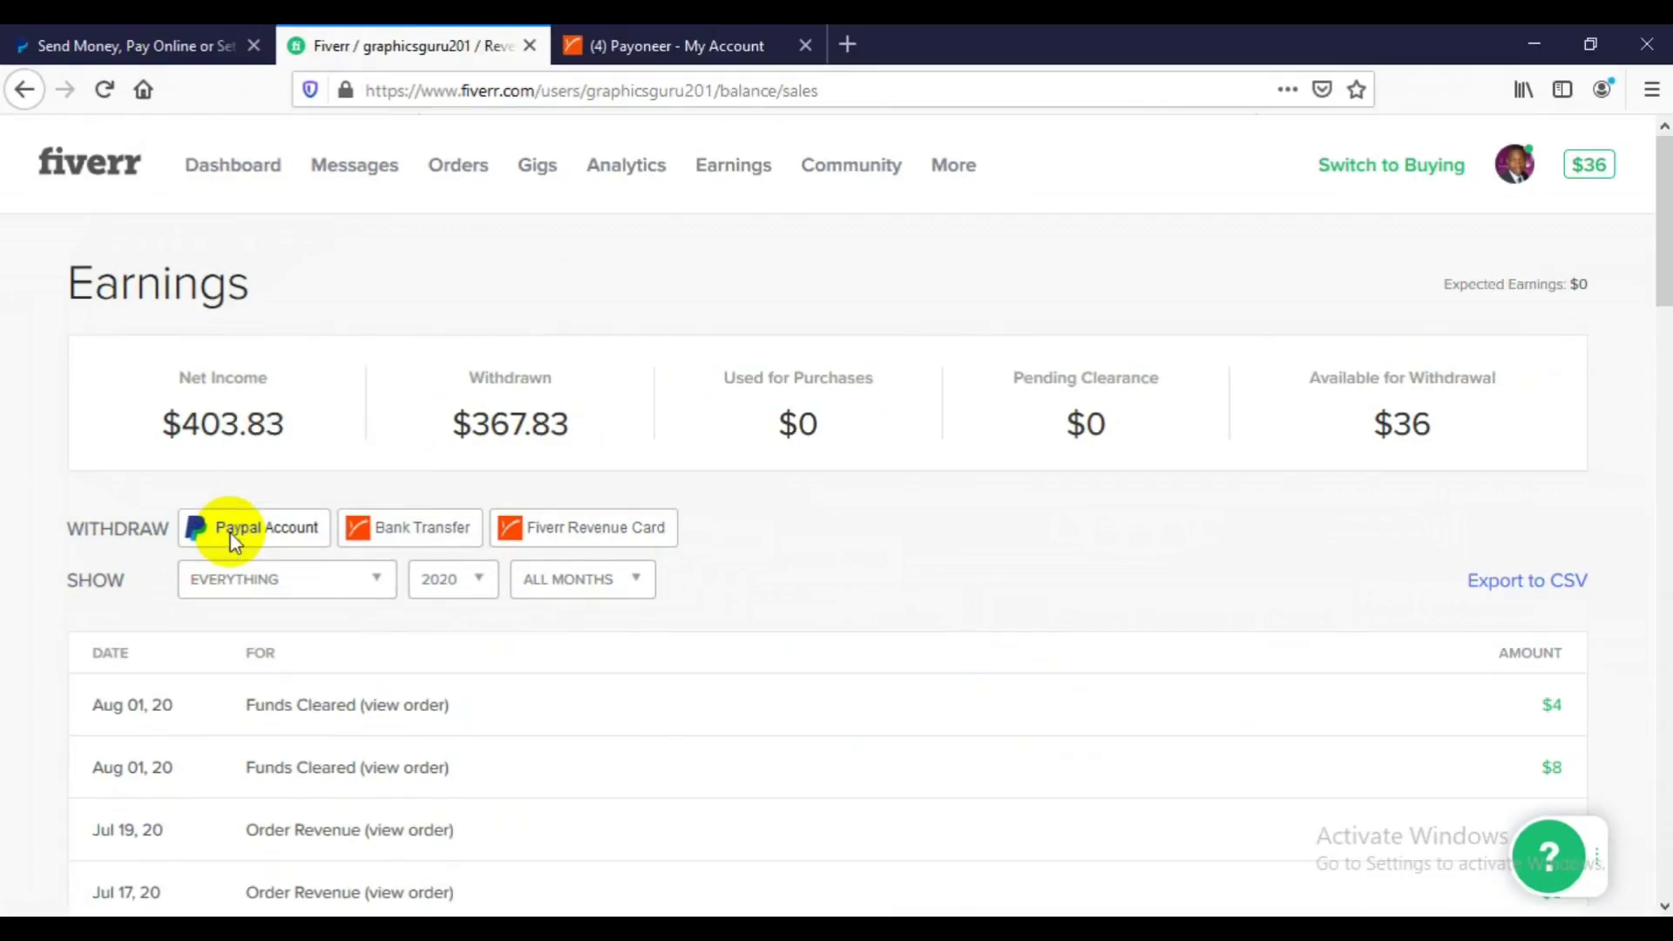
{"action": "left_click", "coordinate": [233, 534]}
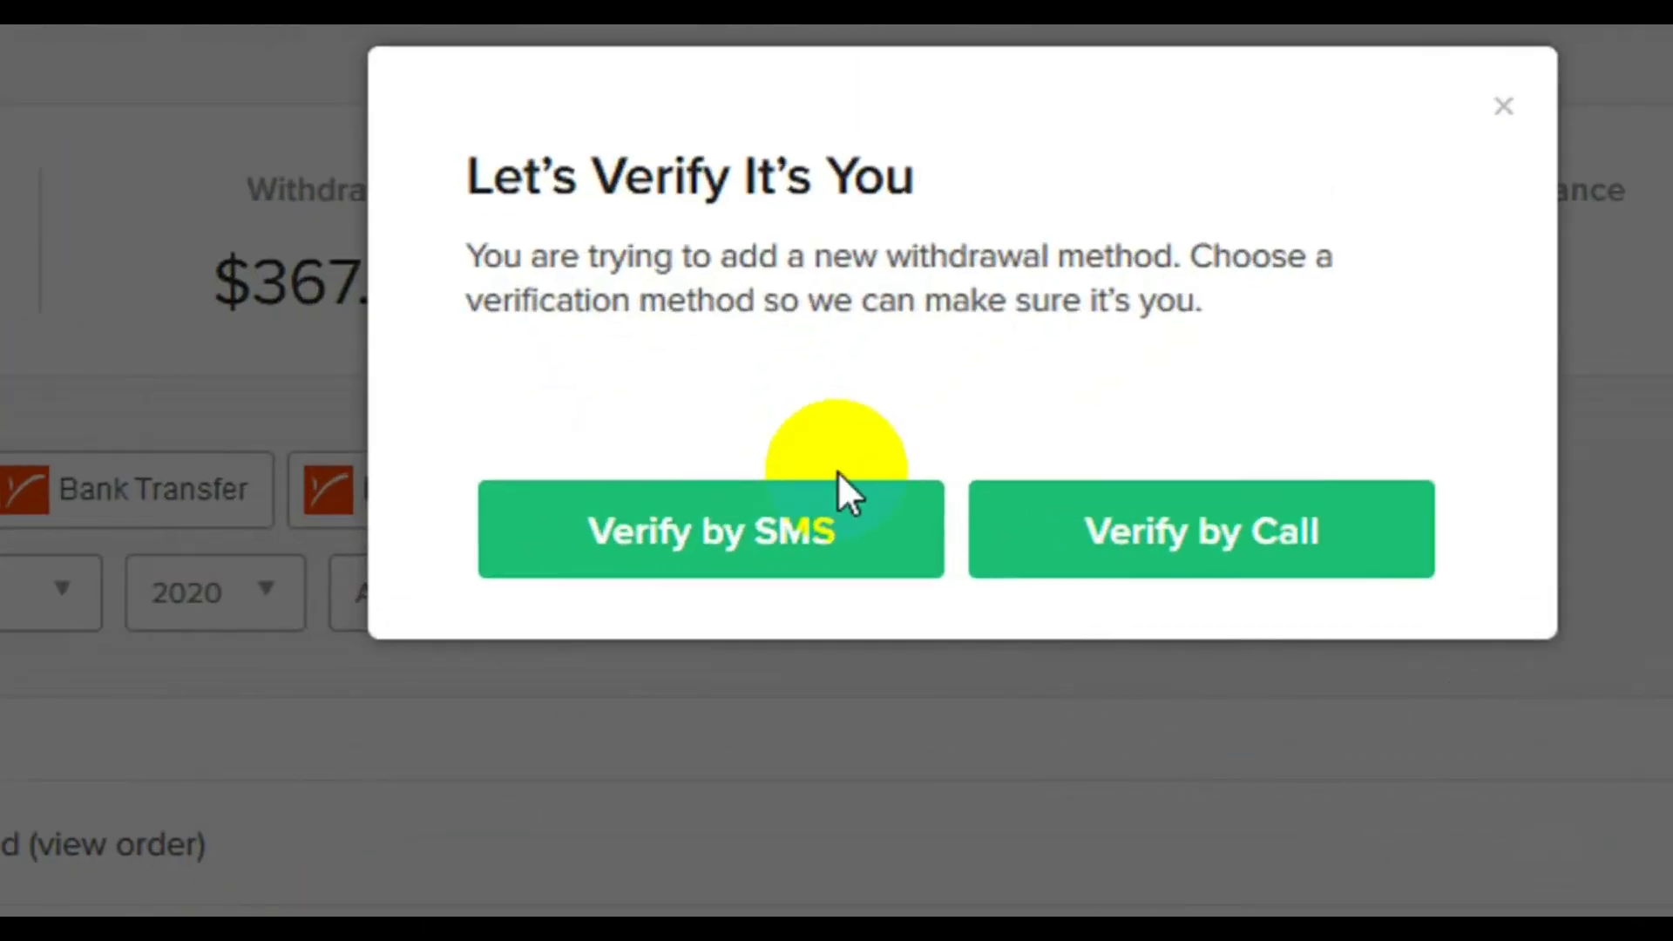
{"action": "left_click", "coordinate": [708, 549]}
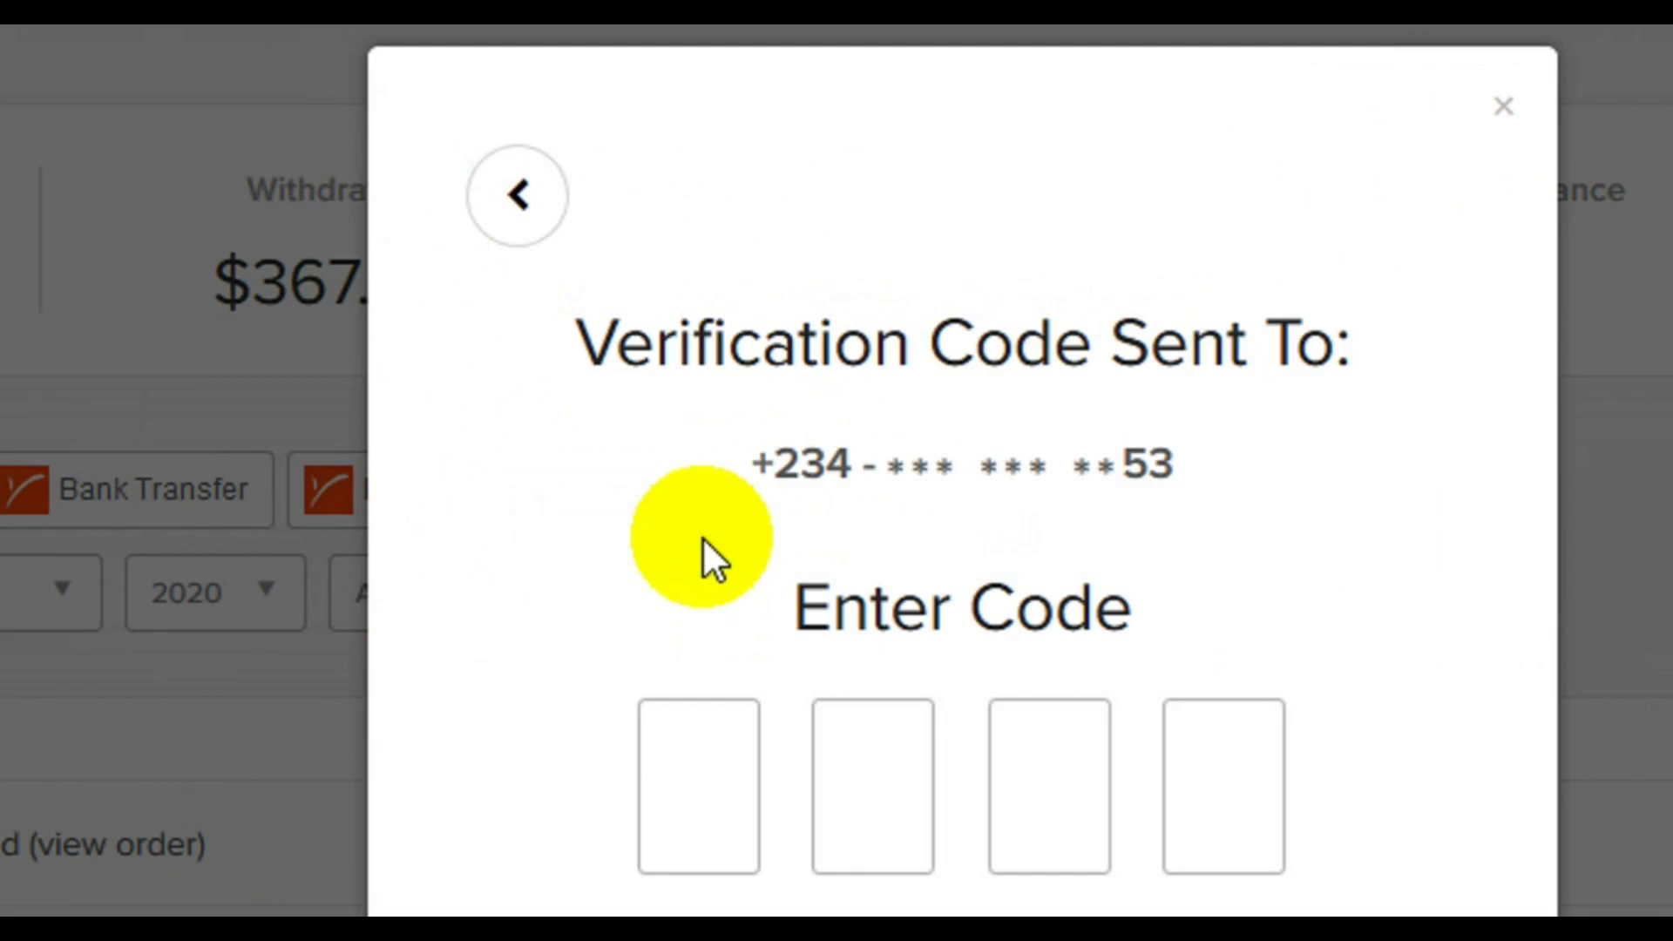
Enter and submit the 4-digit SMS verification code, then dismiss the Almost Done message
{"action": "left_click", "coordinate": [711, 767]}
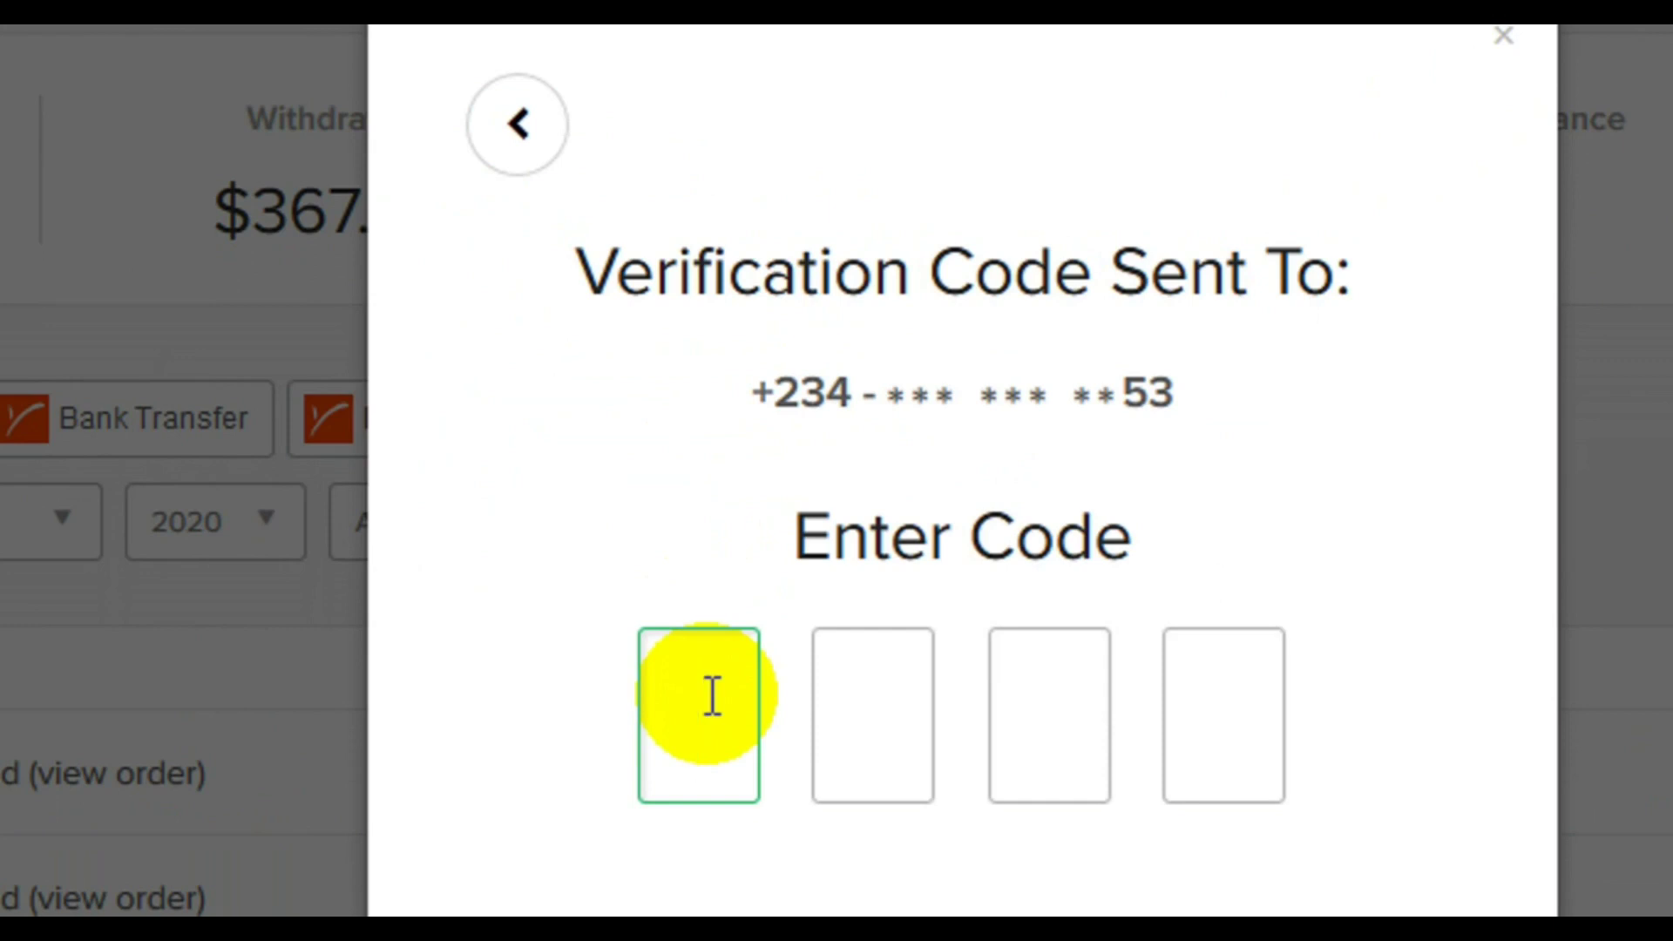
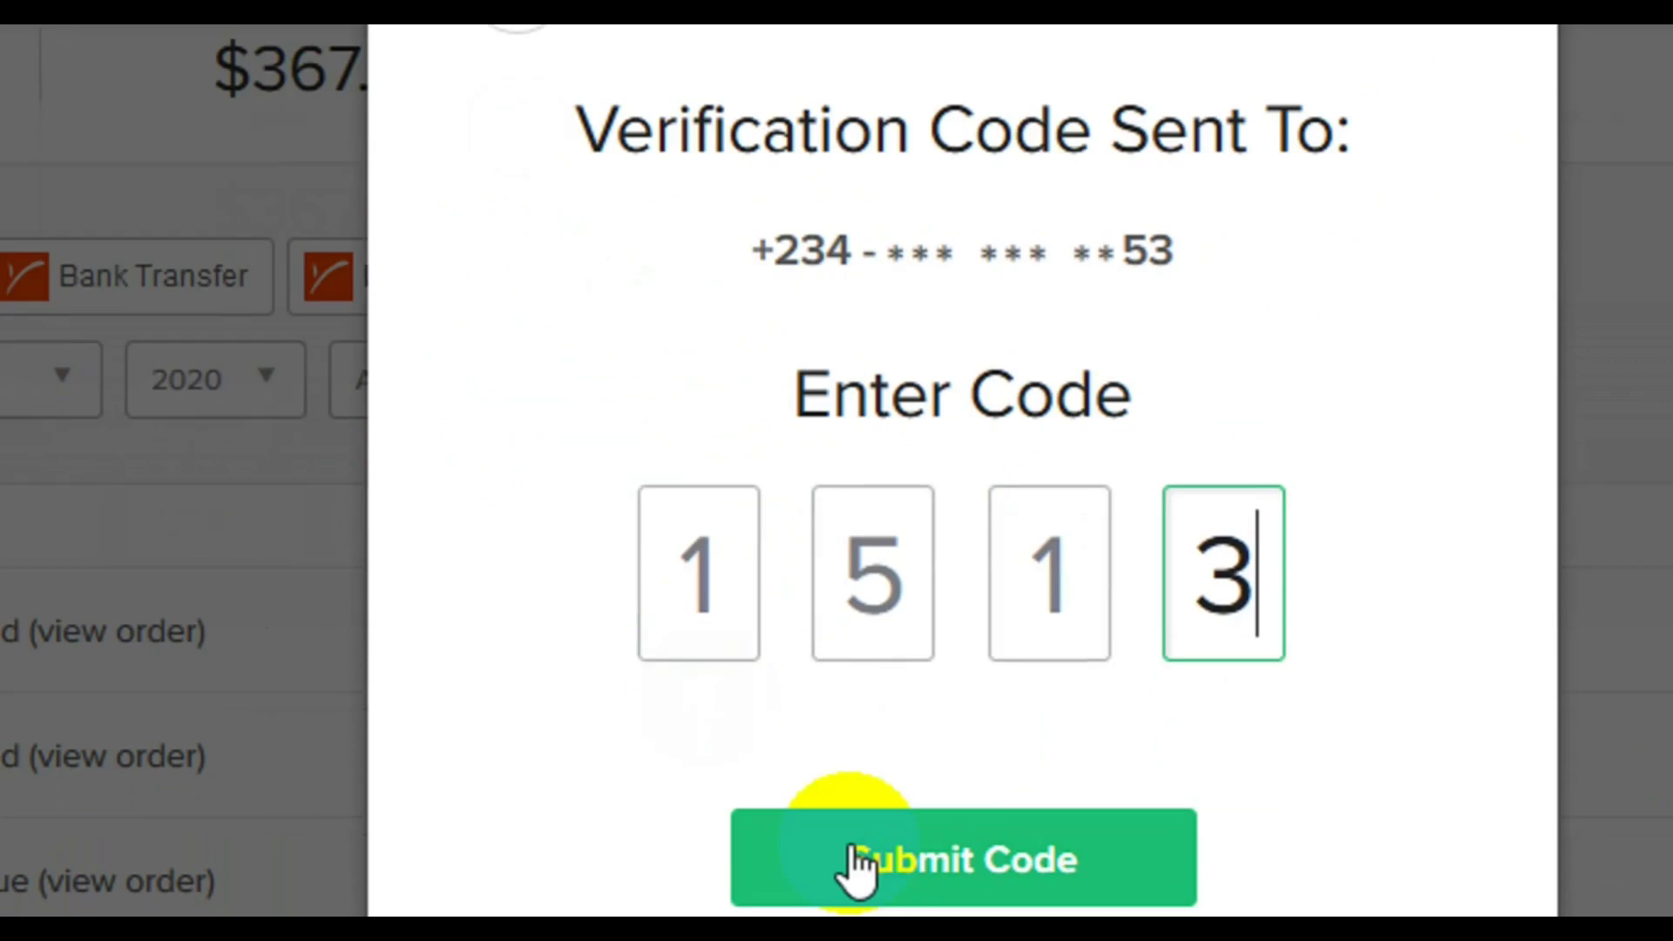
{"action": "left_click", "coordinate": [872, 859]}
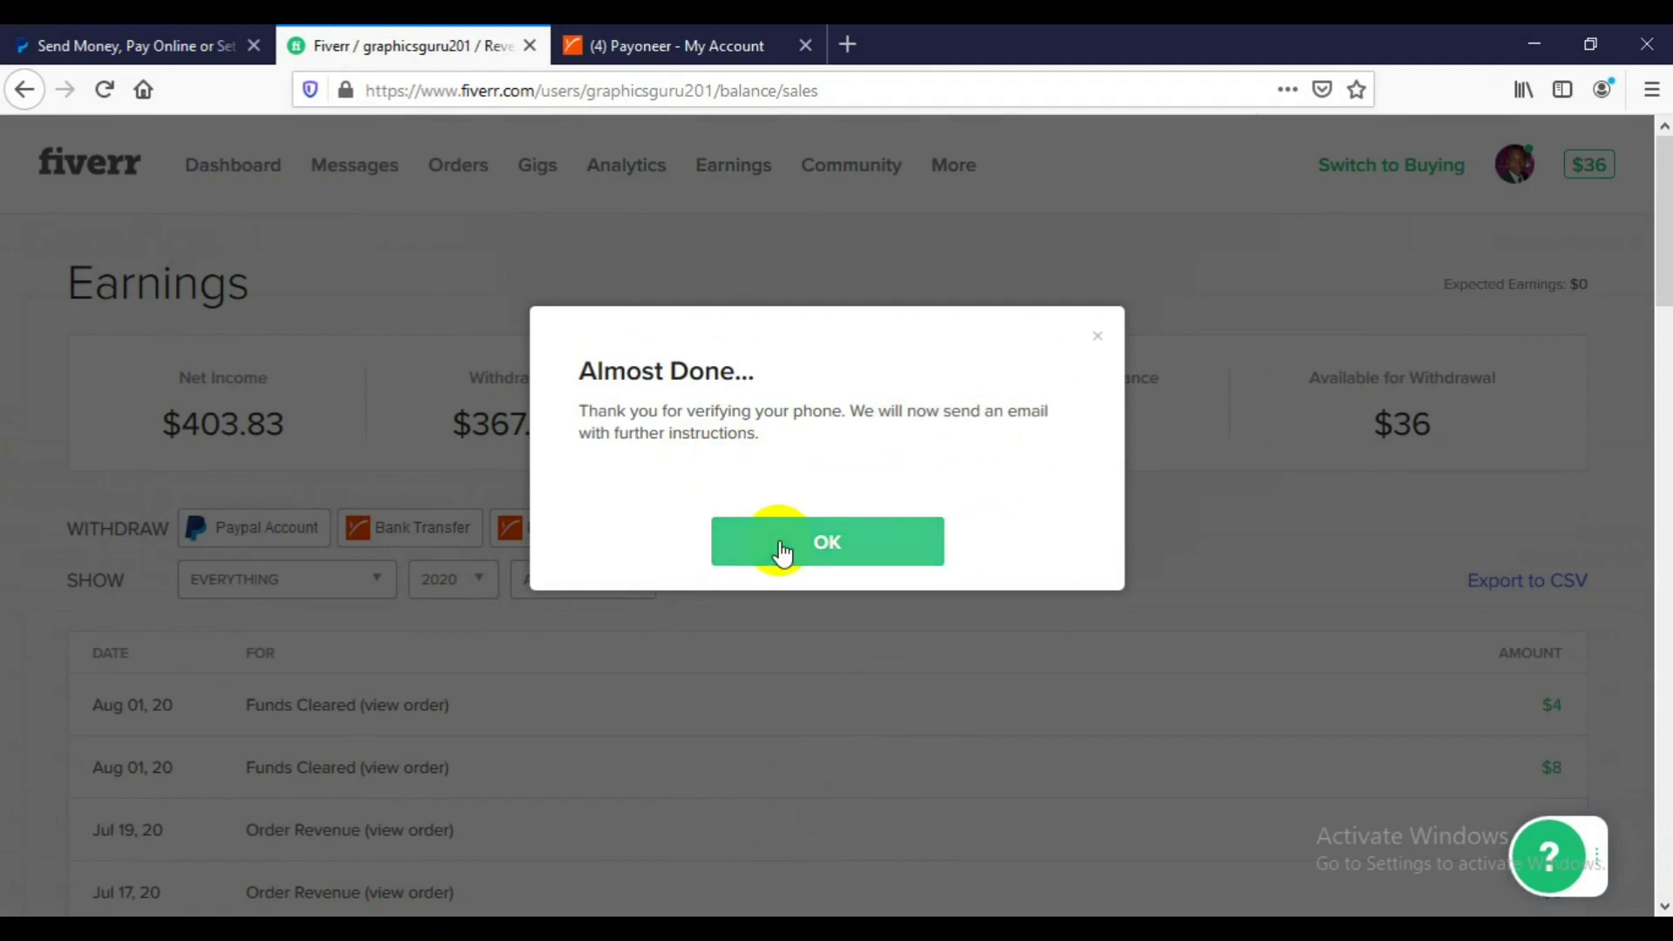
{"action": "left_click", "coordinate": [829, 495]}
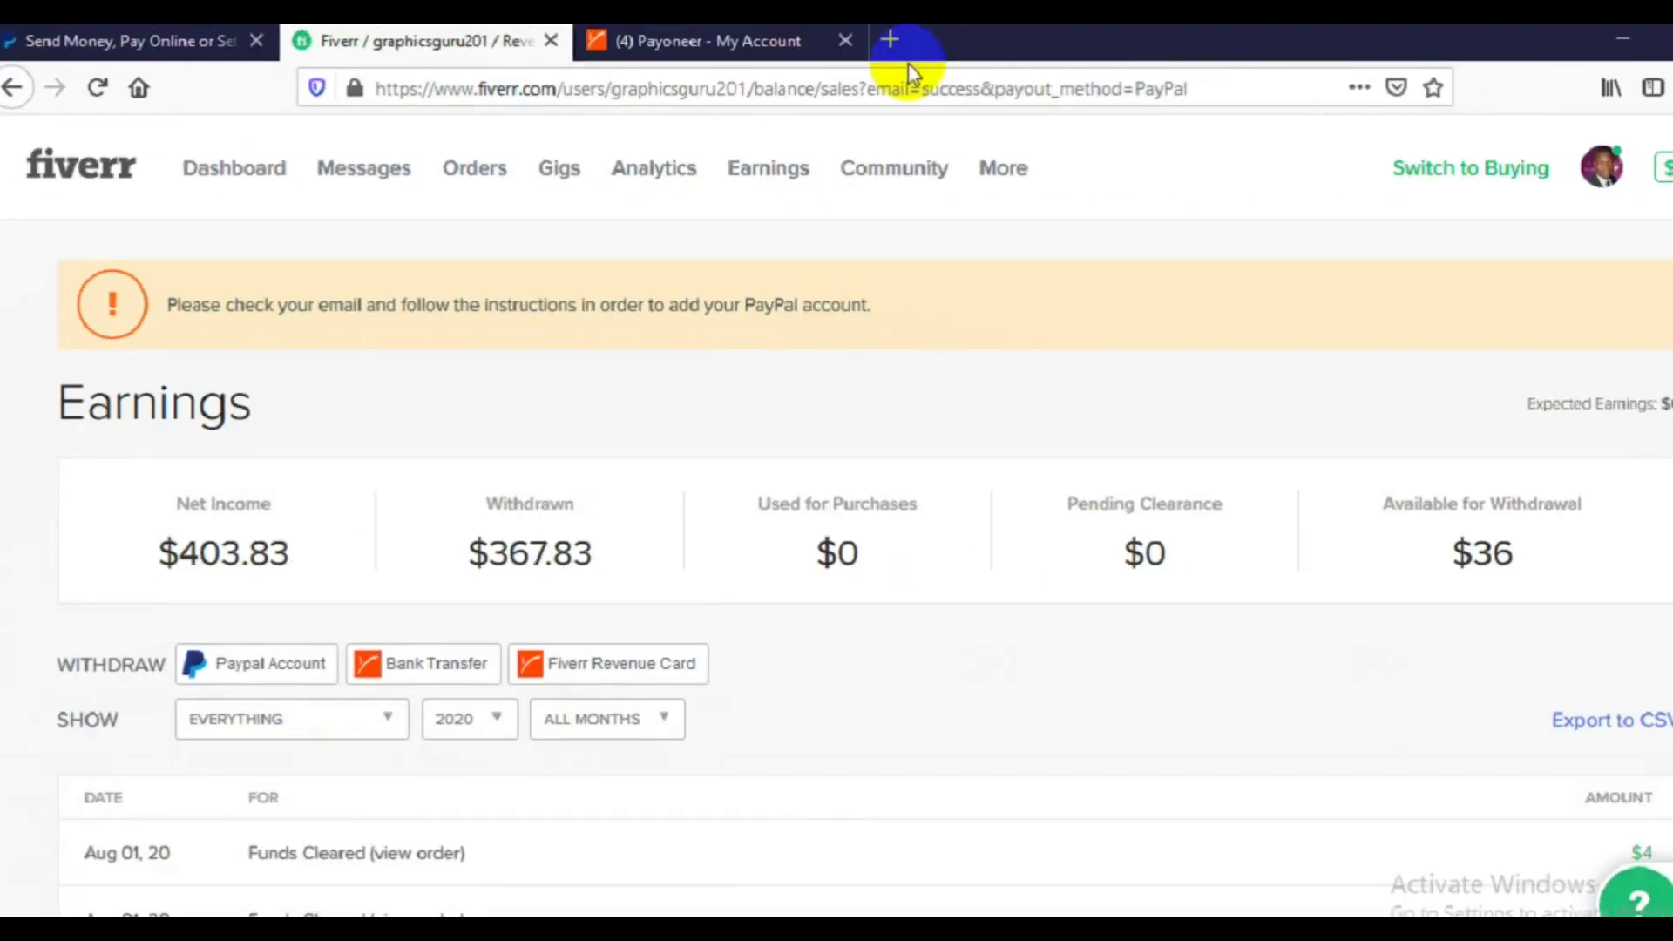
Open Yahoo Mail in a new browser tab from the Top Sites tile
{"action": "left_click", "coordinate": [889, 39]}
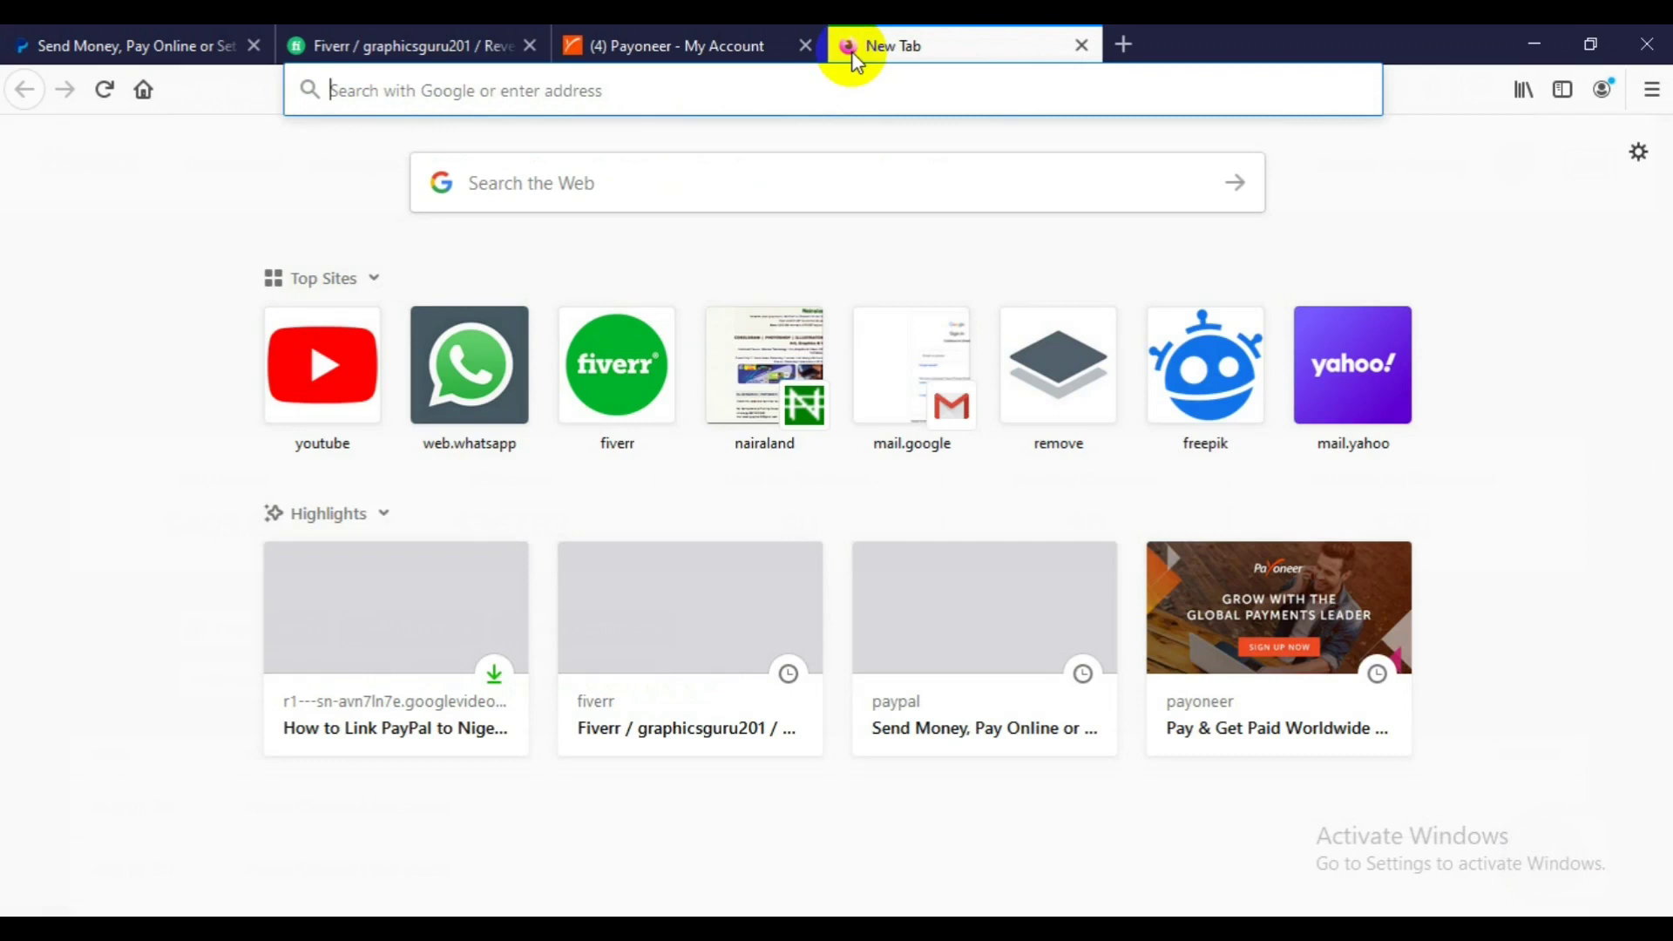
{"action": "left_click", "coordinate": [1371, 401]}
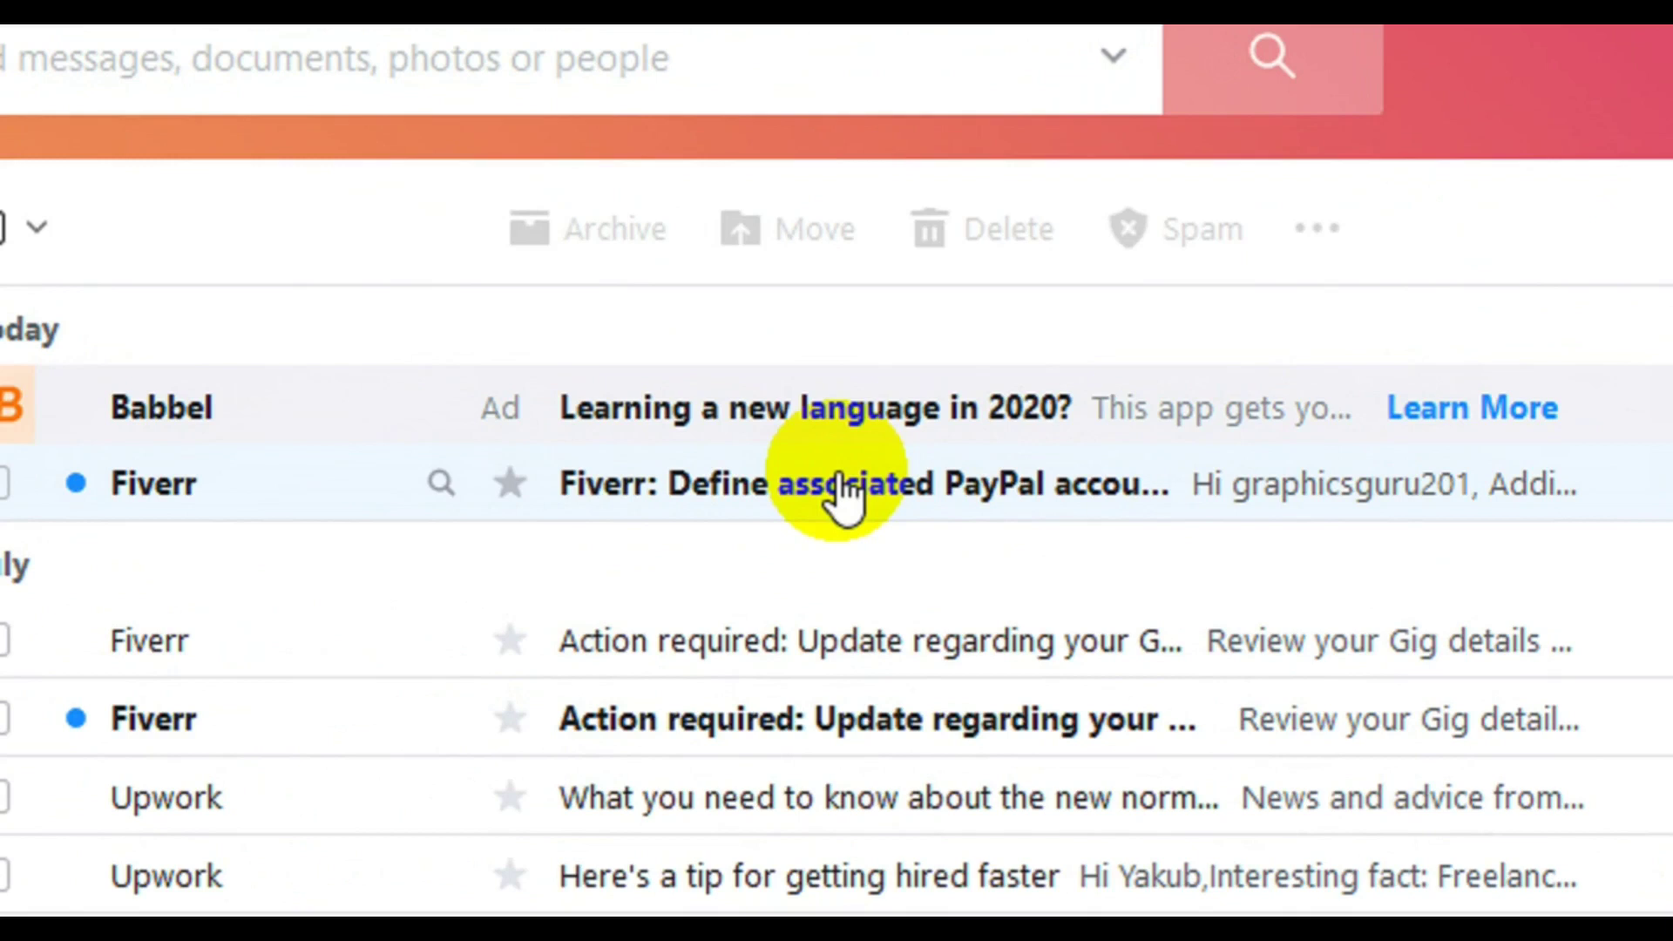
Open the Fiverr 'Define associated PayPal account' email and scroll to its continue link
{"action": "left_click", "coordinate": [841, 492]}
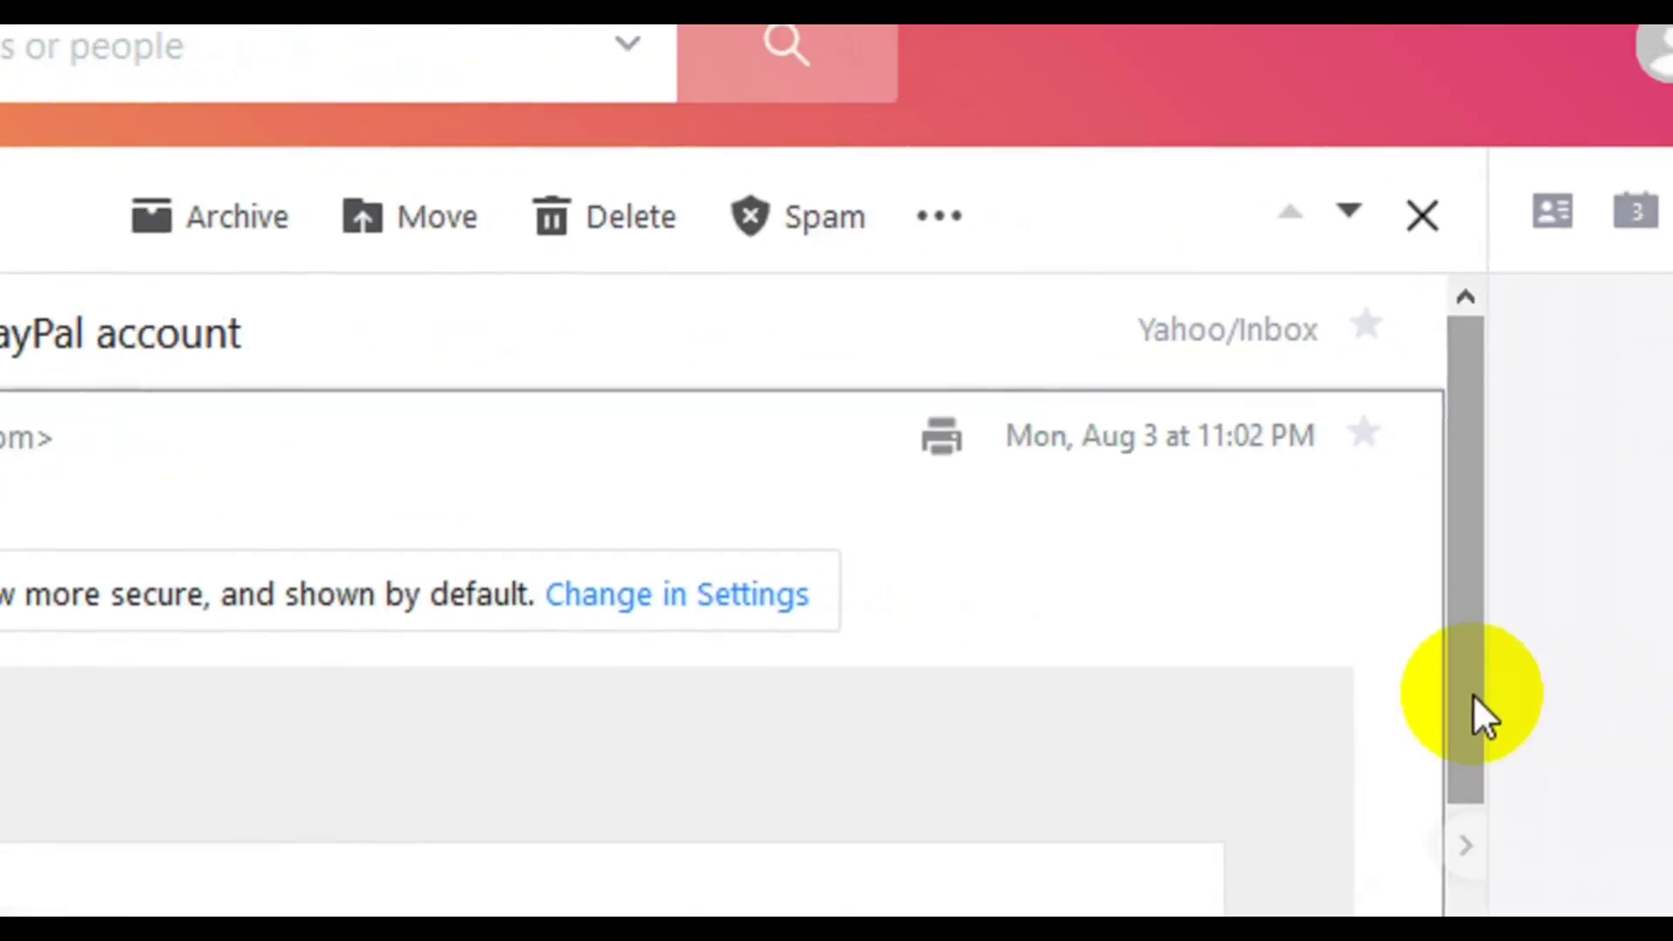
{"action": "left_click", "coordinate": [1451, 910]}
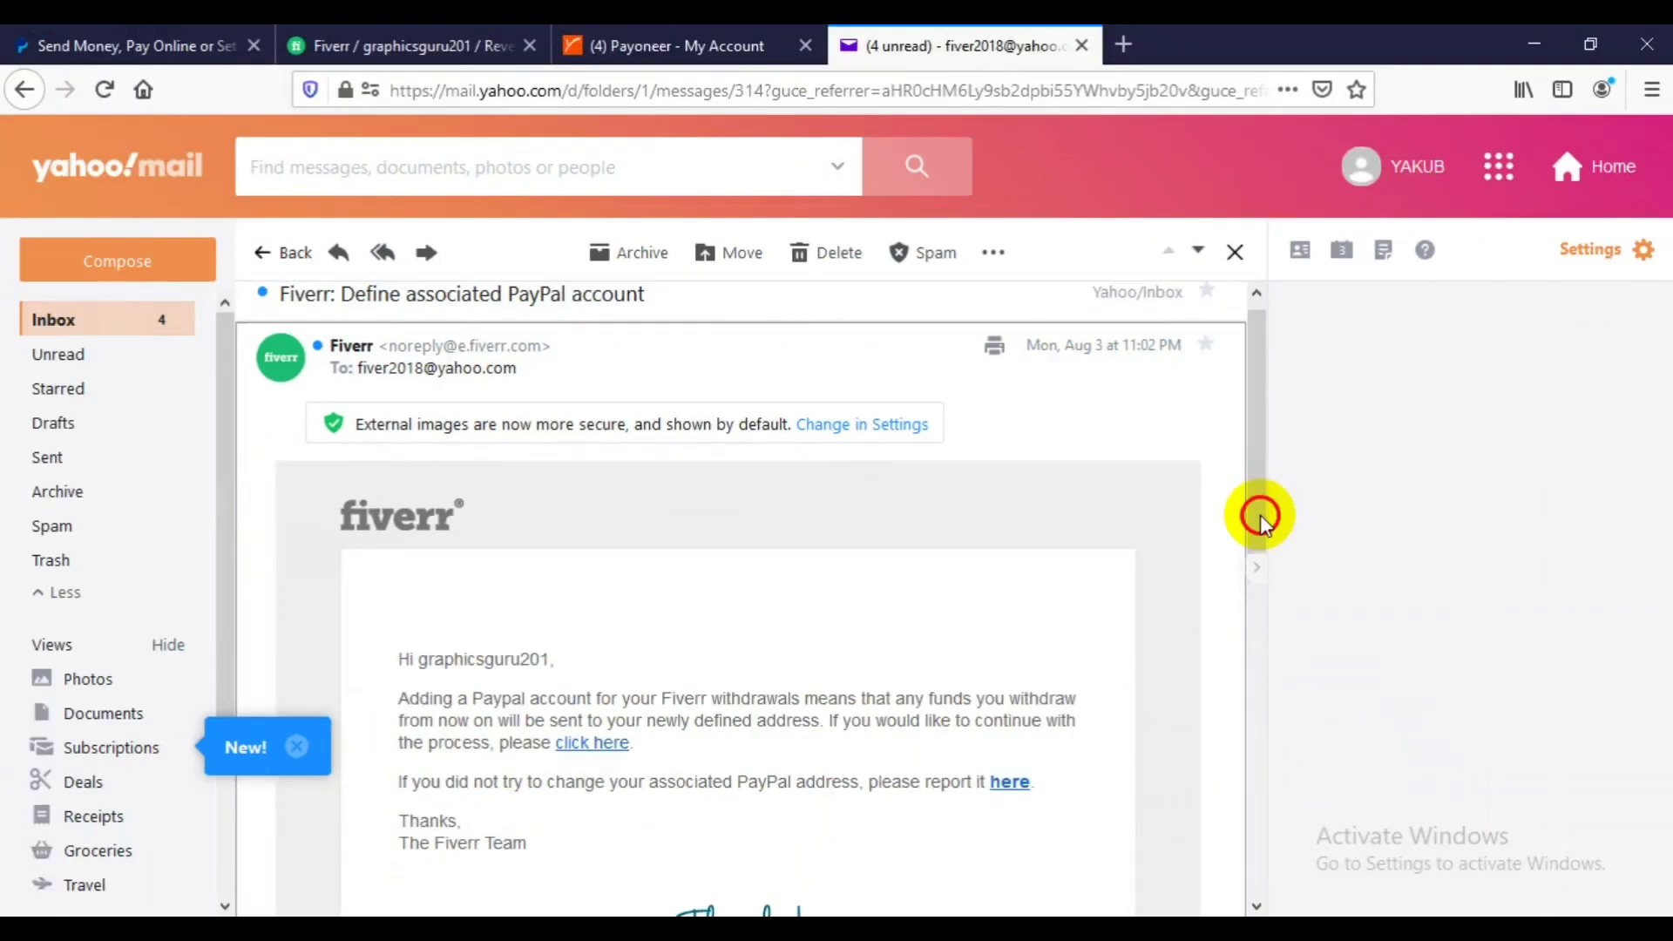
{"action": "left_click_drag", "start_coordinate": [1265, 518], "coordinate": [1264, 626]}
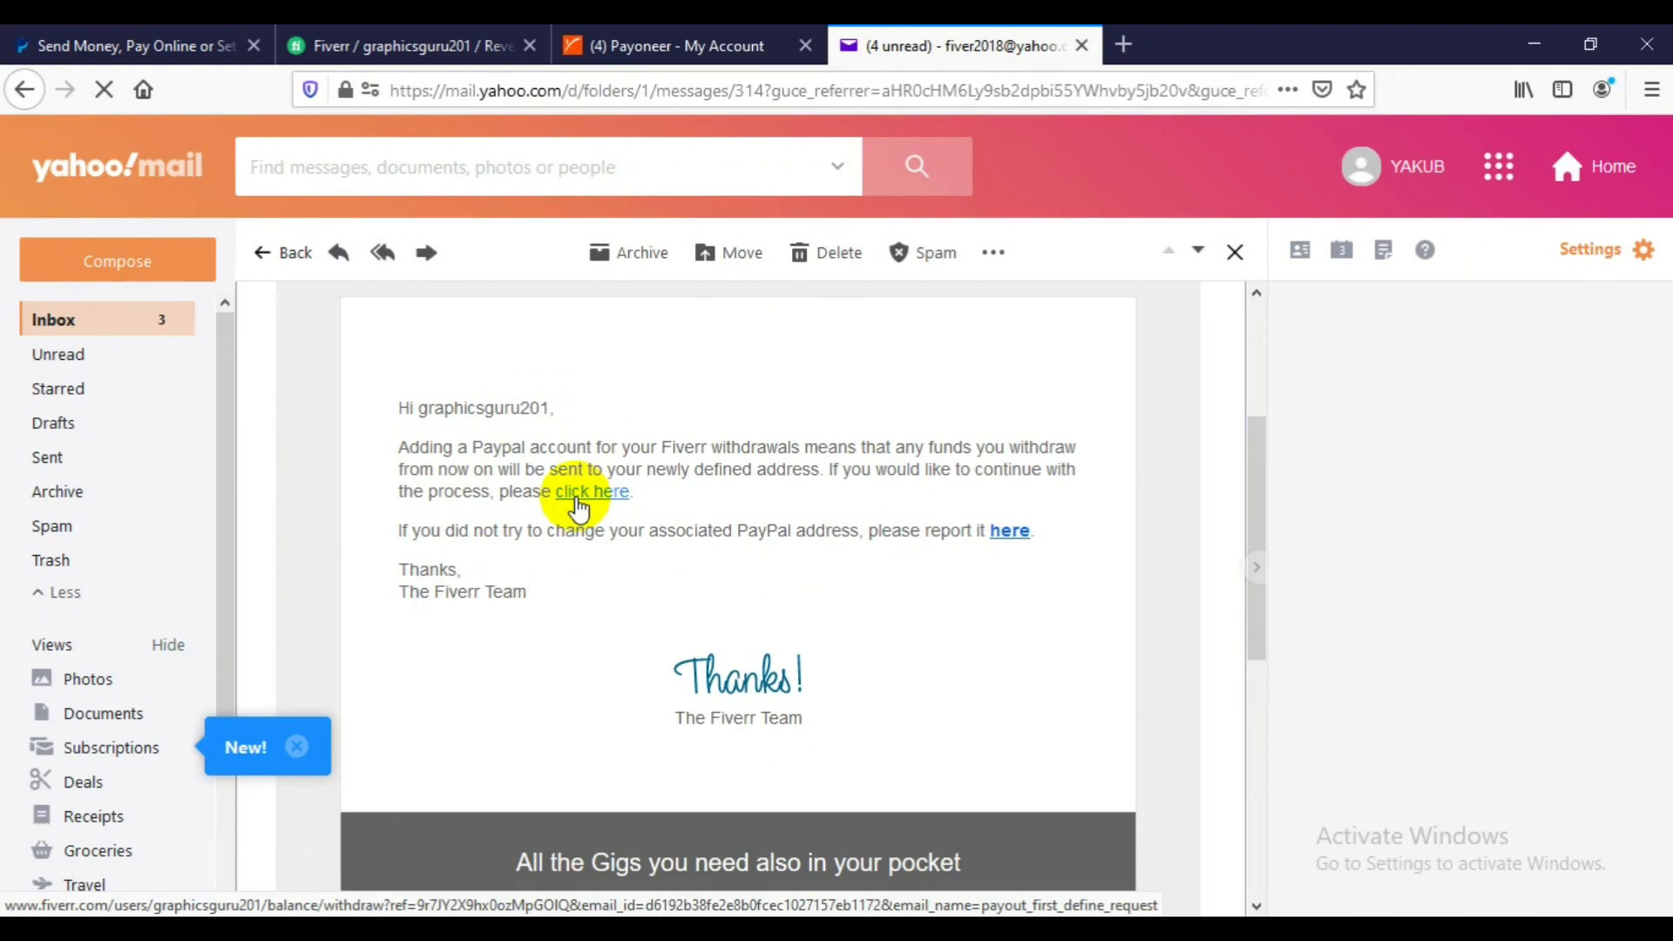
Follow the email link and enter the PayPal email address in both address fields
{"action": "left_click", "coordinate": [578, 493]}
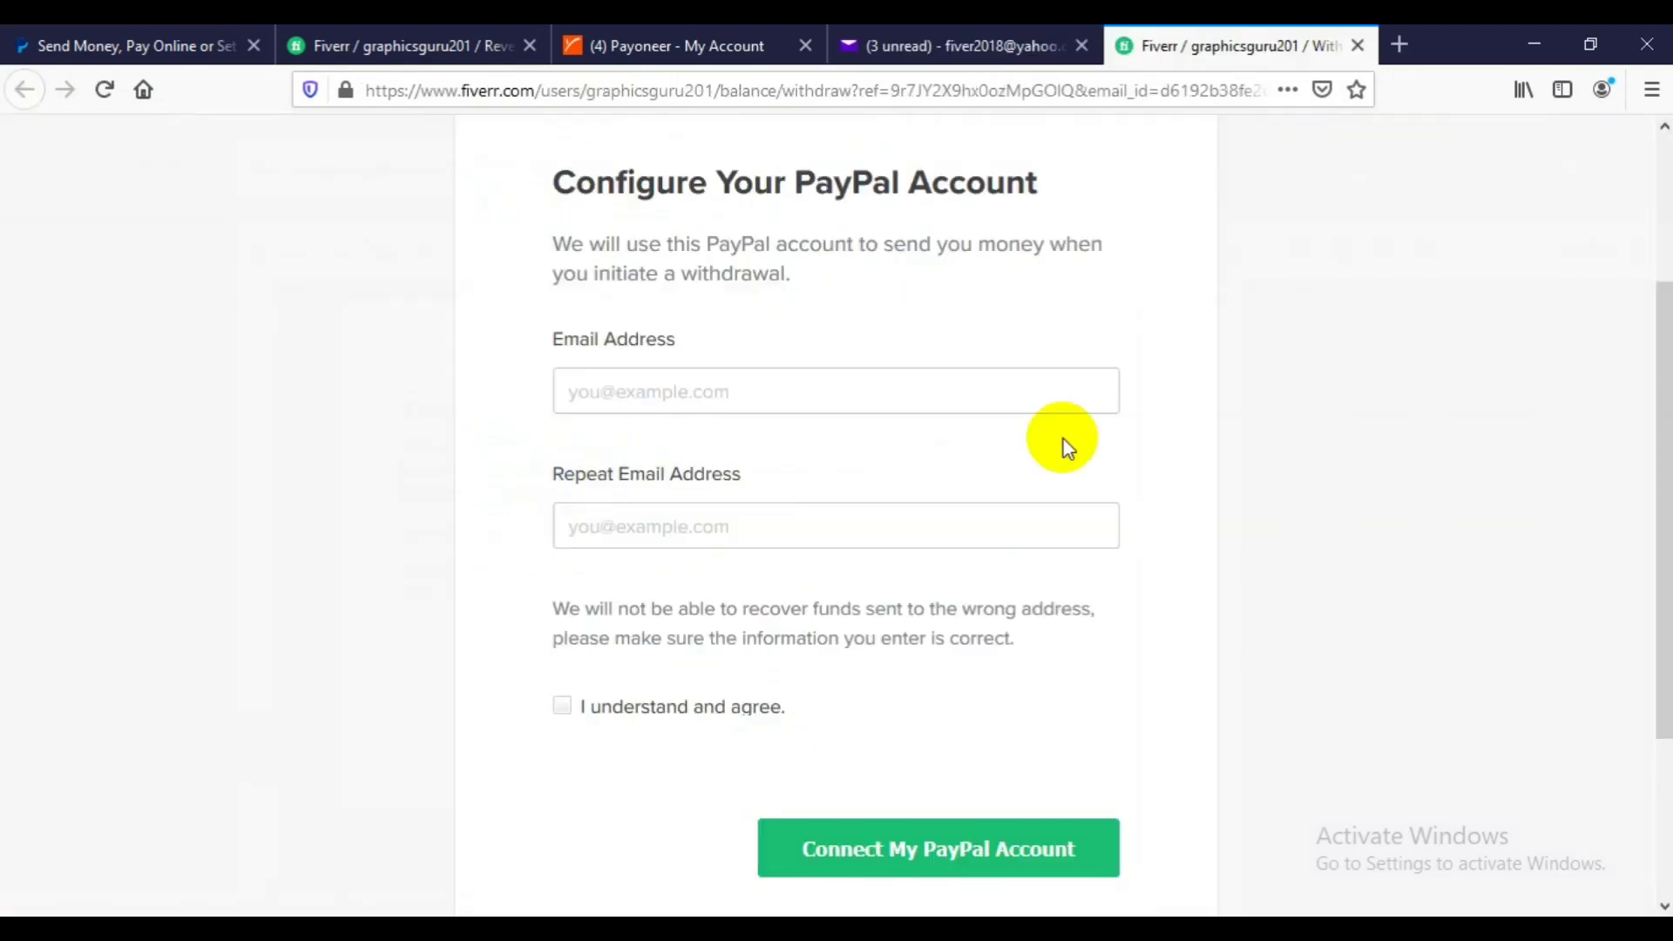
{"action": "left_click", "coordinate": [870, 390]}
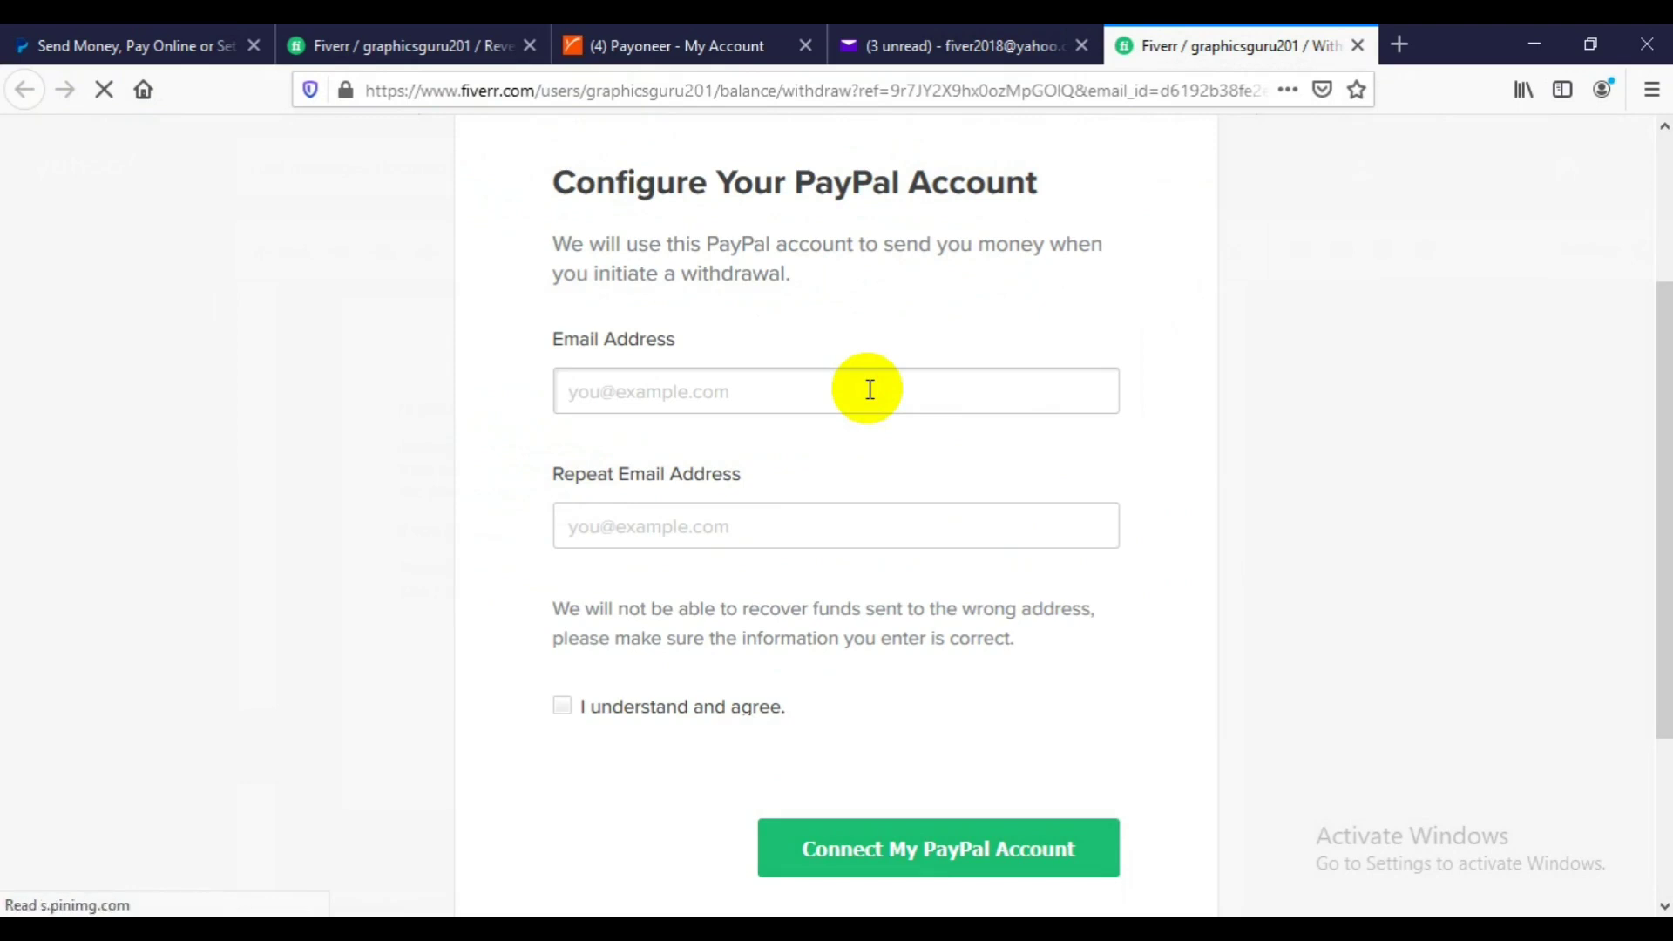
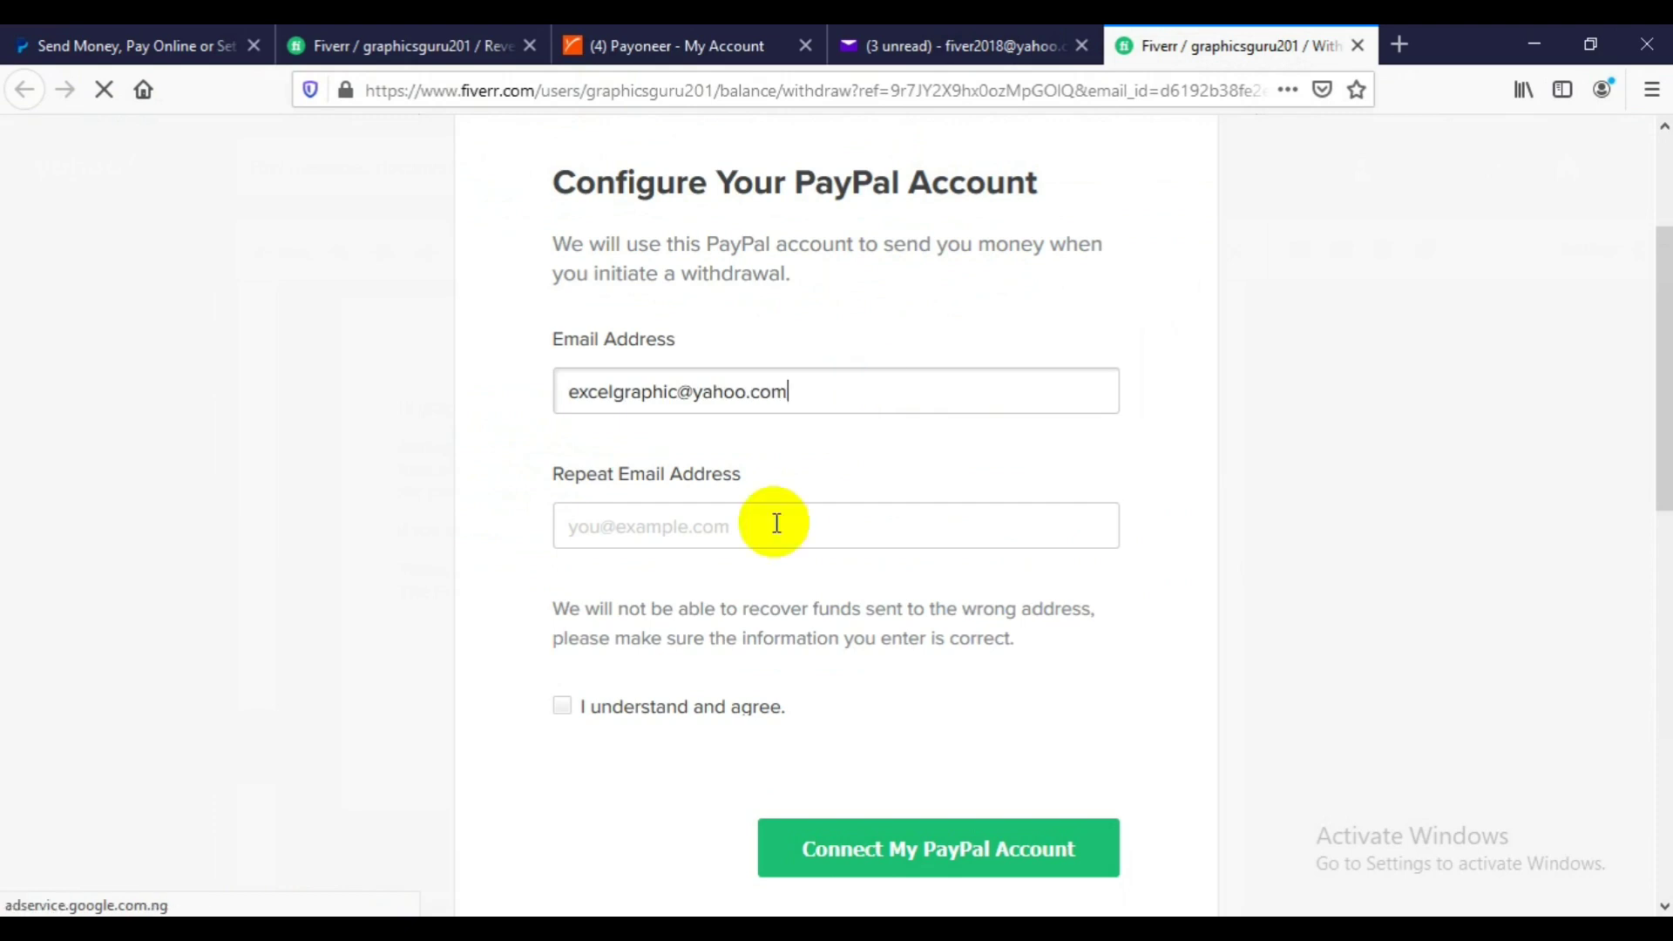
{"action": "left_click", "coordinate": [776, 523]}
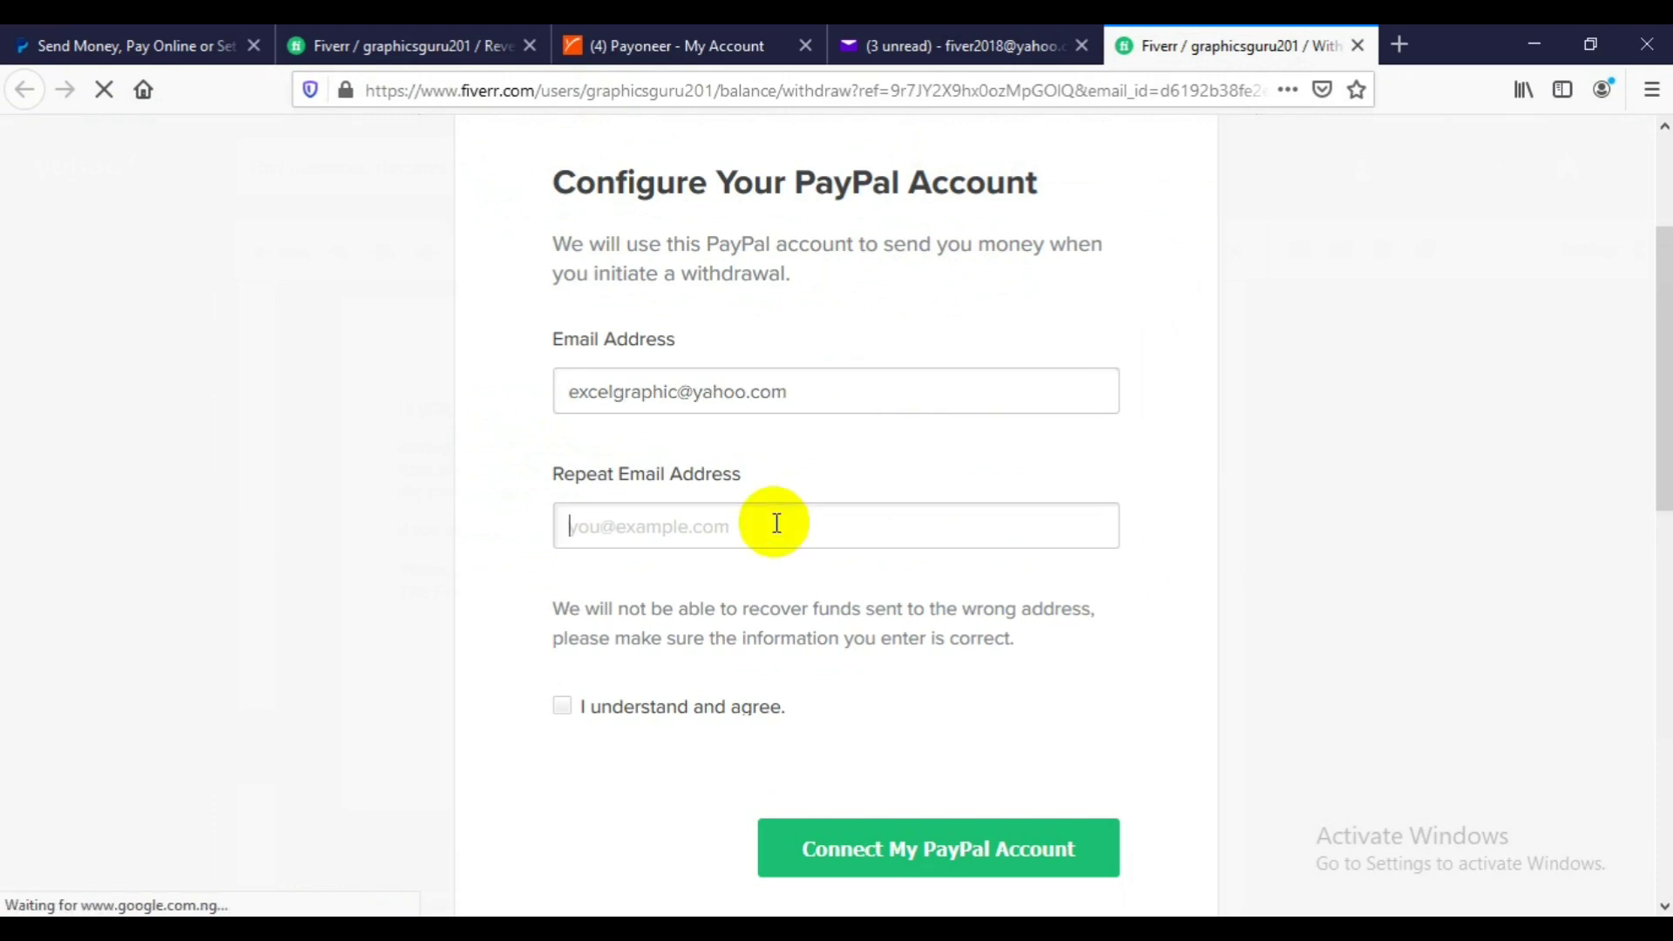
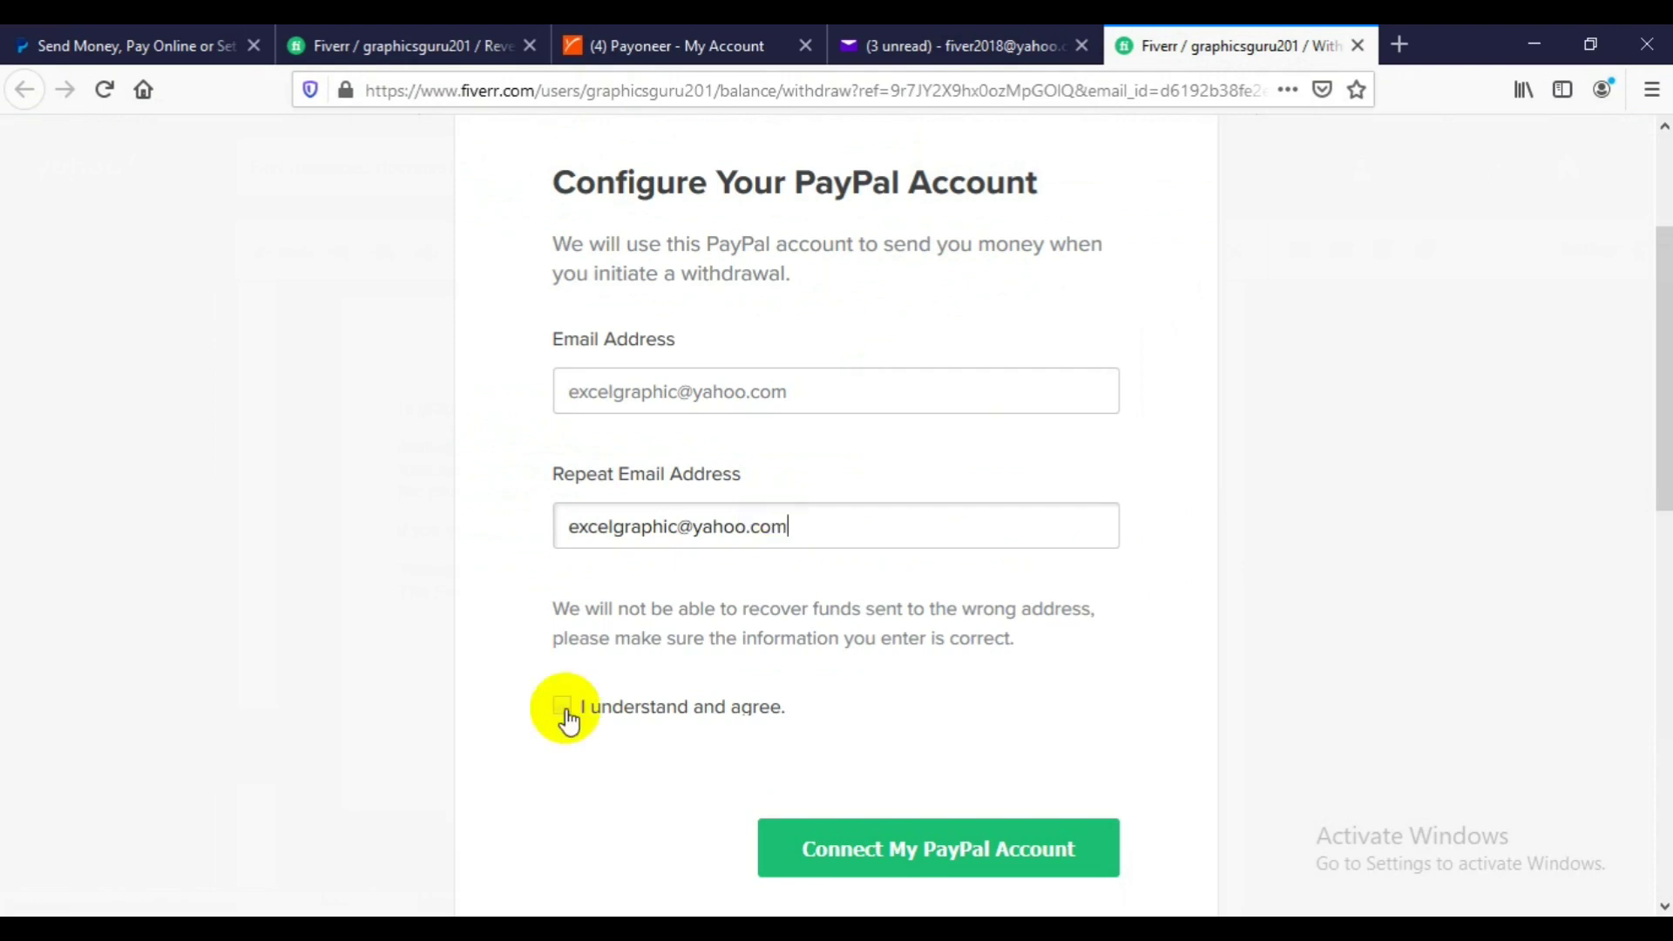
{"action": "left_click", "coordinate": [564, 708]}
Tick the 'I understand and agree' box on the PayPal configuration form
{"action": "left_click", "coordinate": [564, 708]}
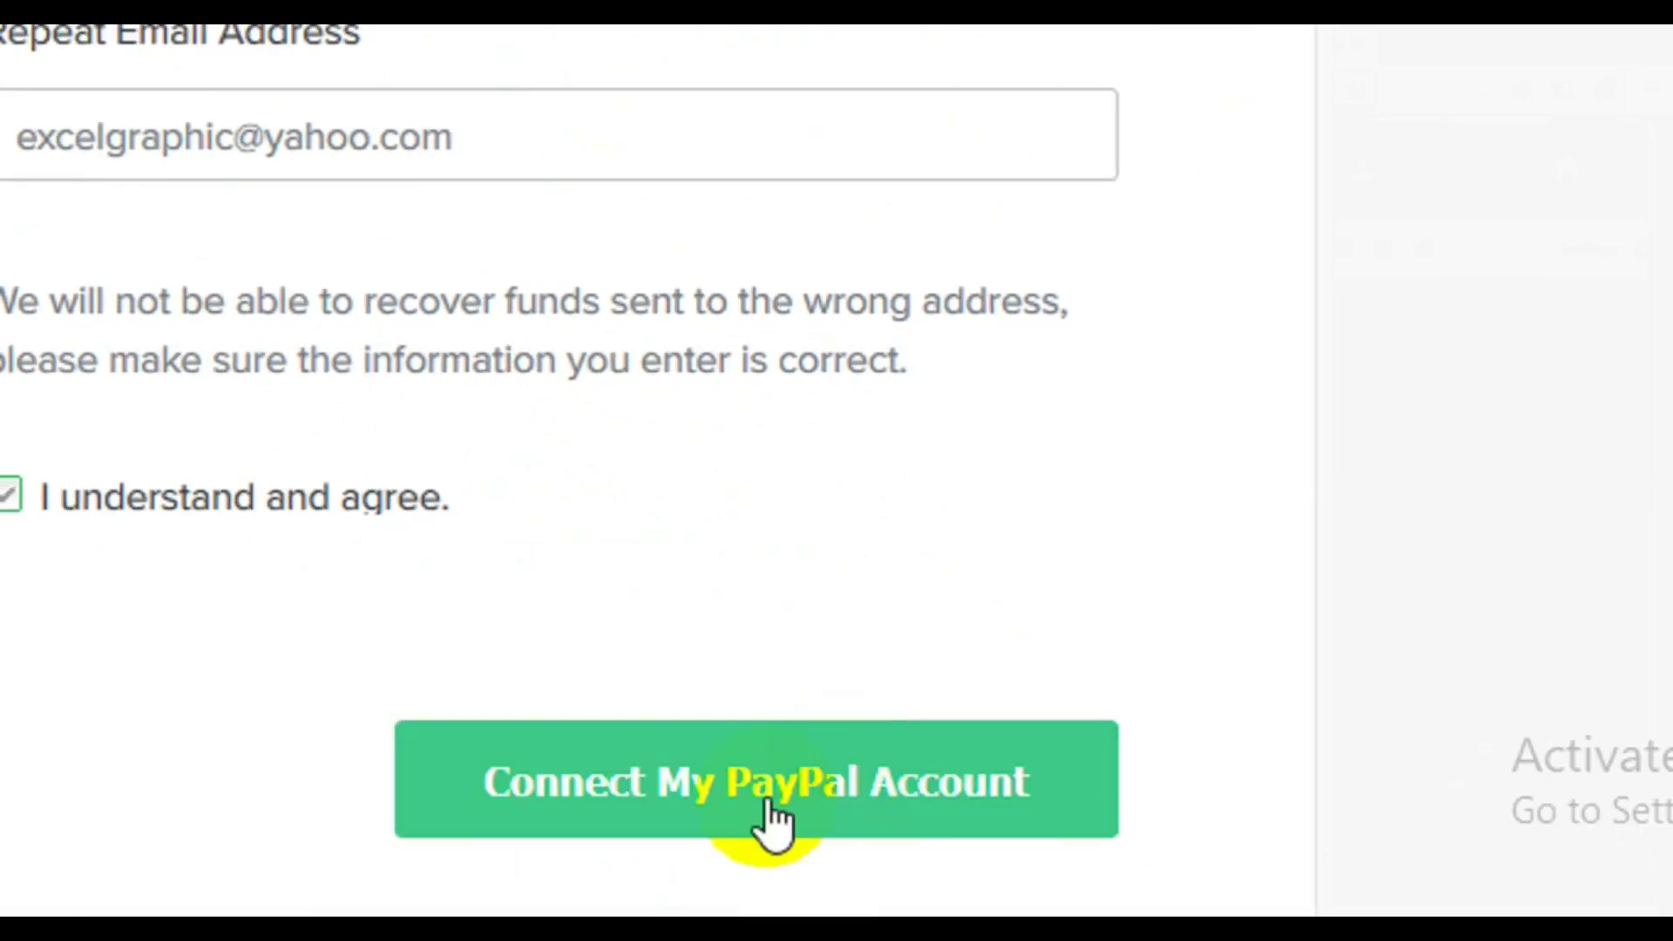
Connect the PayPal account to Fiverr and switch to the PayPal home page tab
{"action": "left_click", "coordinate": [747, 802]}
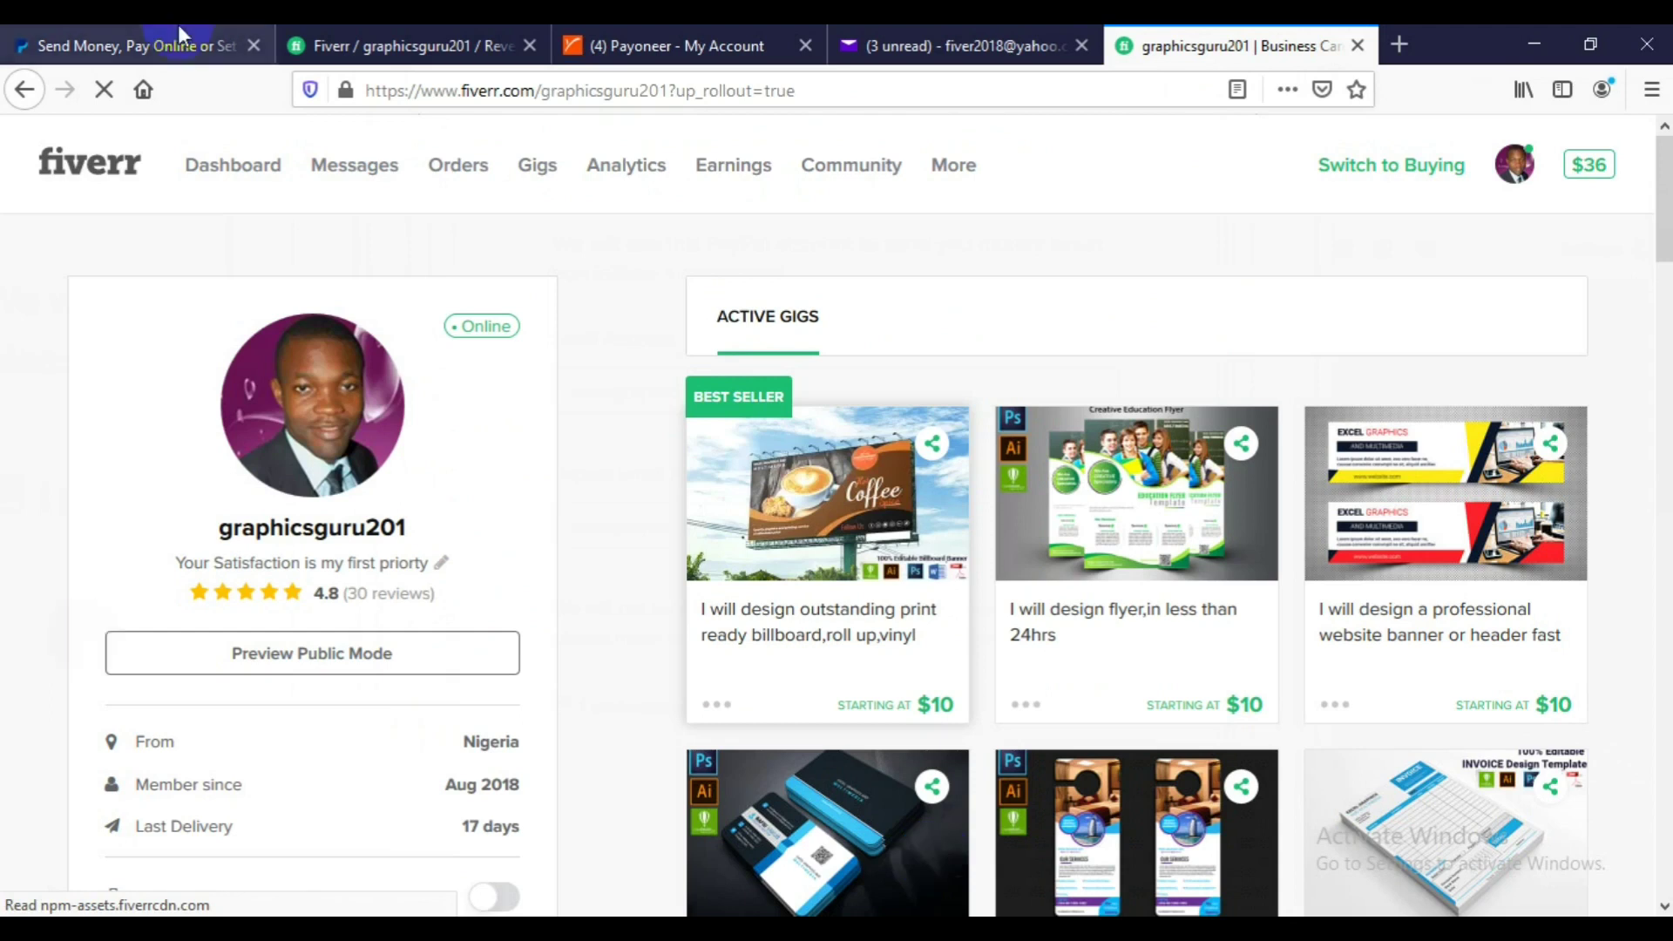
{"action": "left_click", "coordinate": [150, 39]}
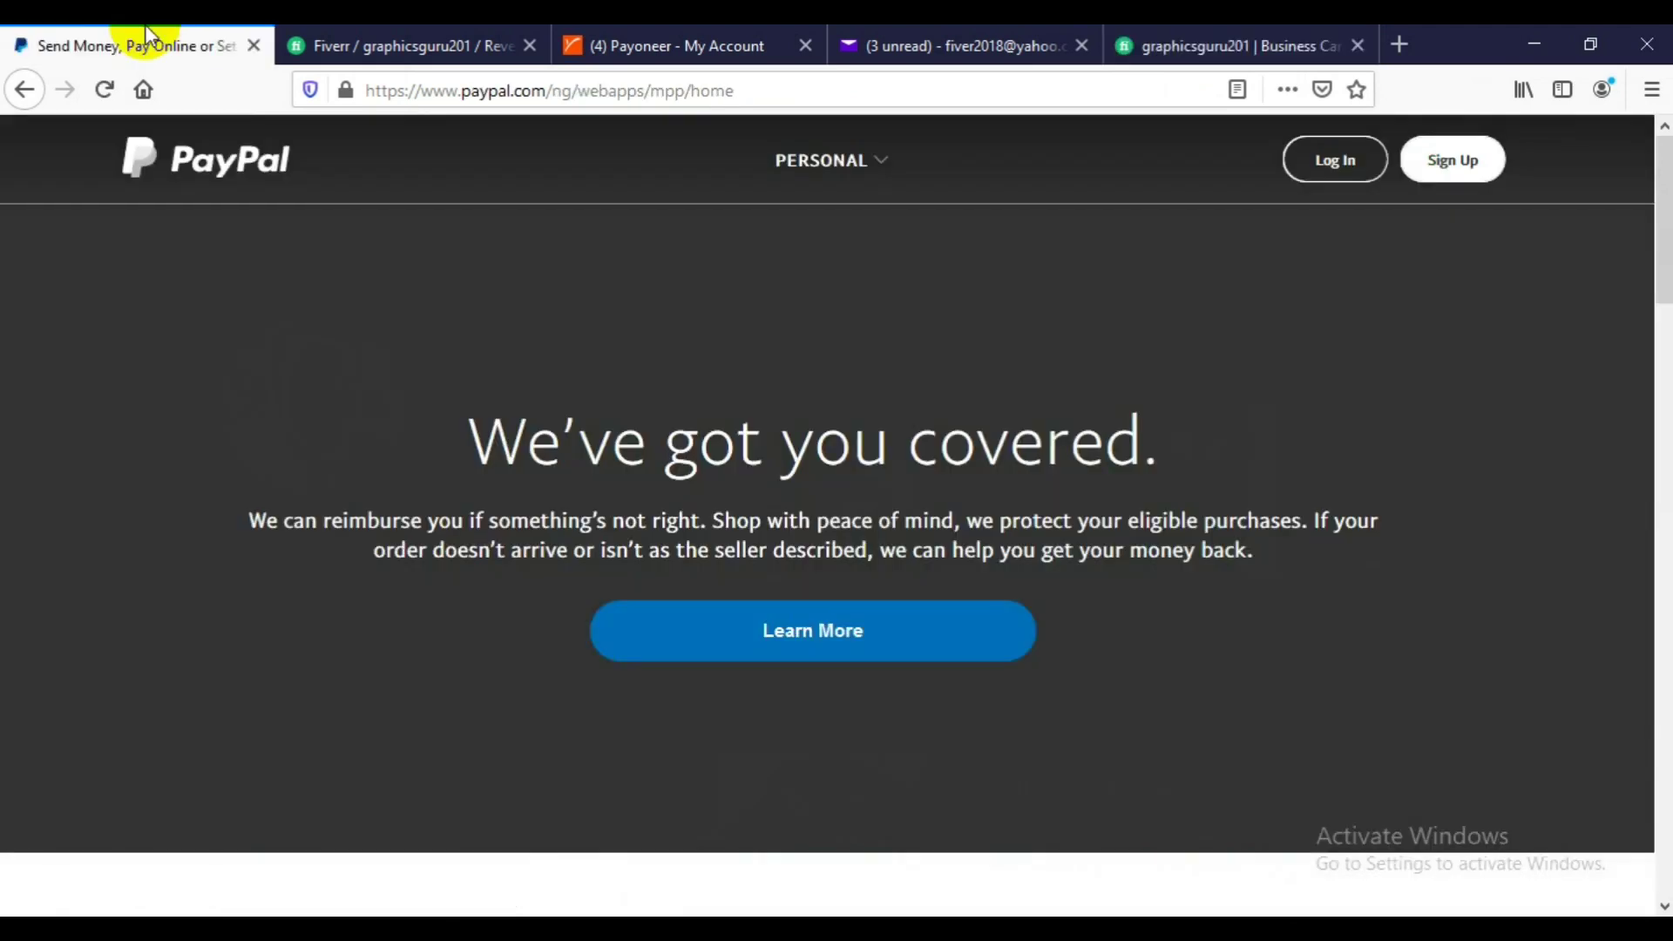
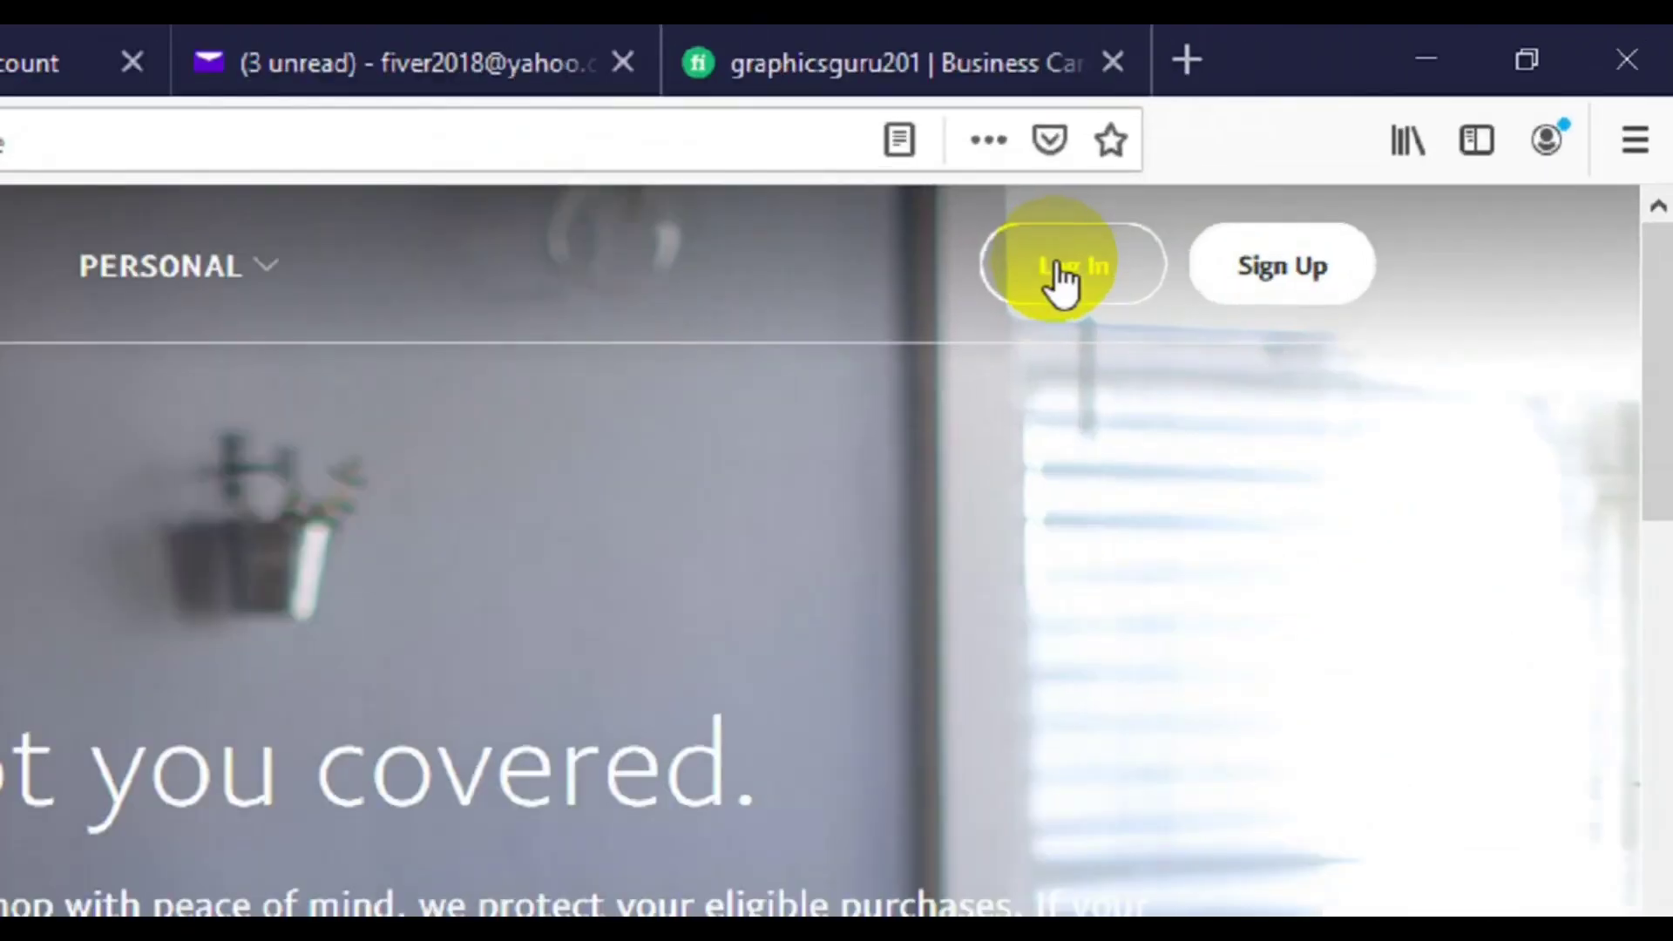
Open the PayPal log-in page from the home page, with the account e-mail prefilled
{"action": "left_click", "coordinate": [1214, 214]}
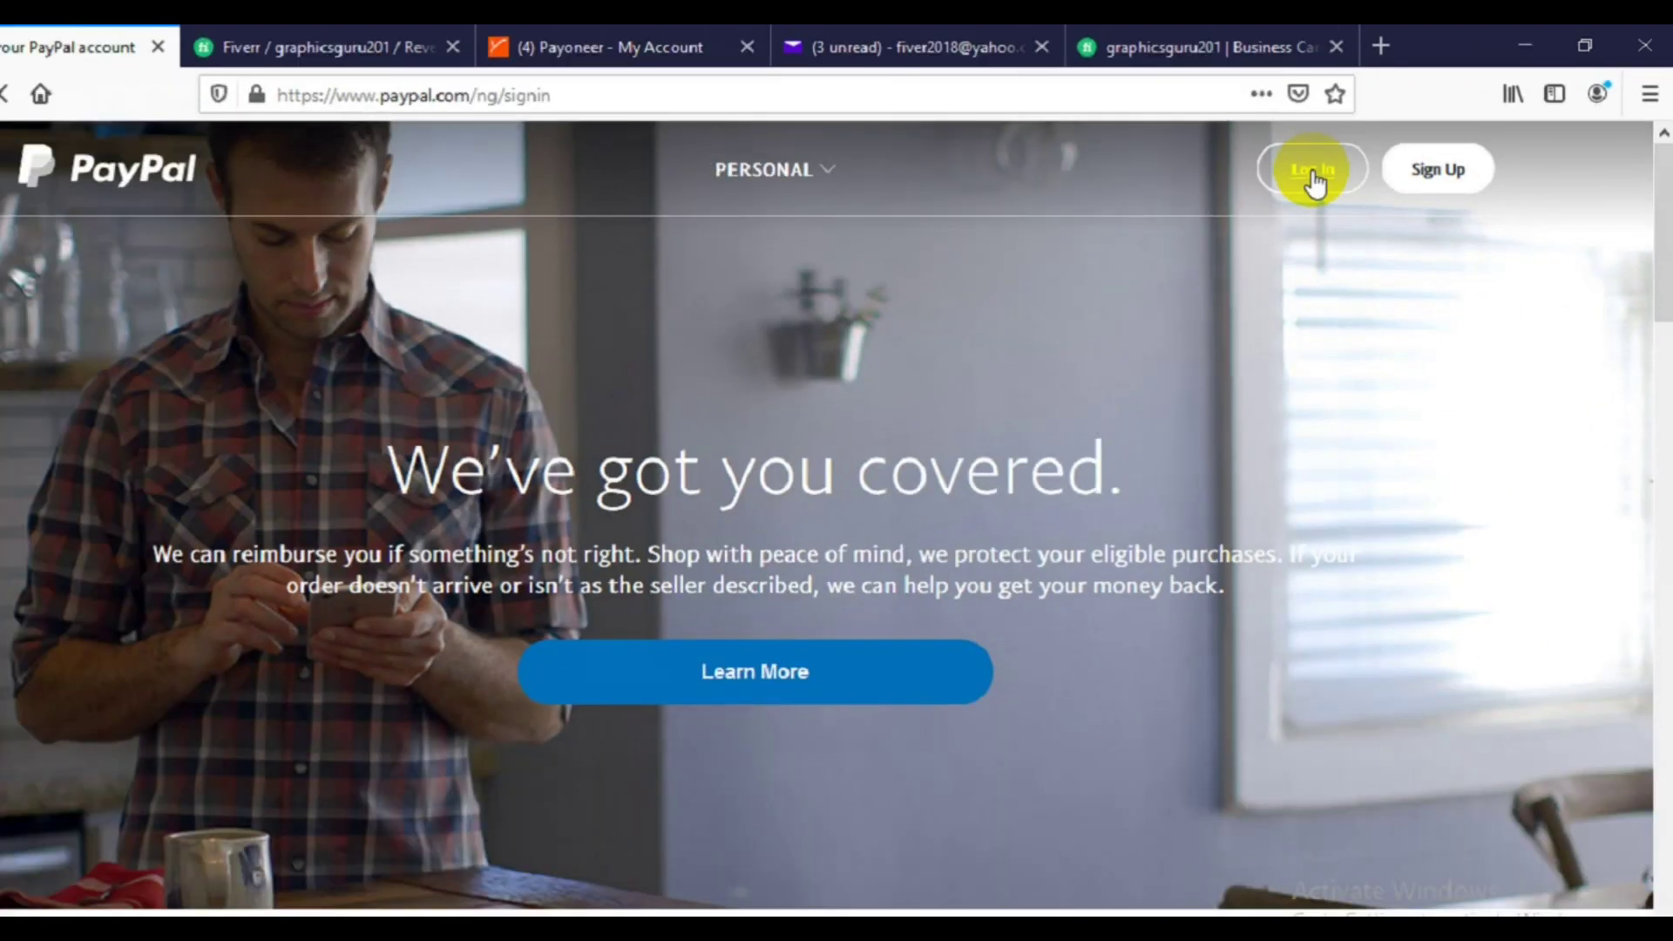
{"action": "left_click", "coordinate": [1313, 171]}
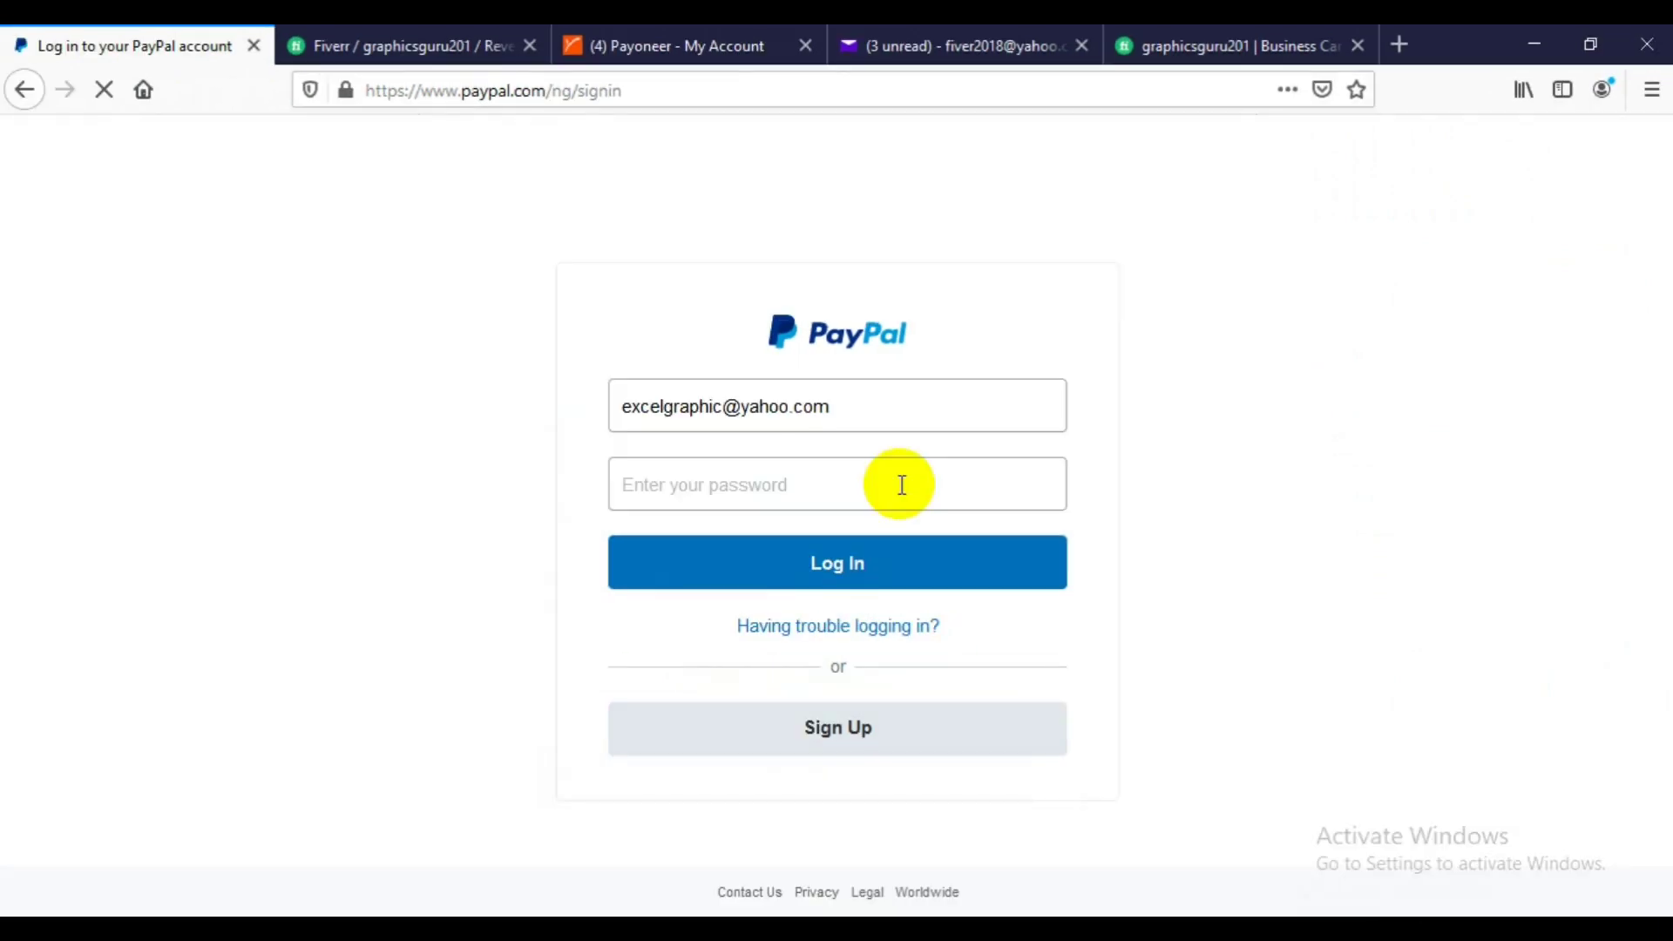
Enter the account password in the sign-in form, correcting the mistyped characters
{"action": "left_click", "coordinate": [841, 495]}
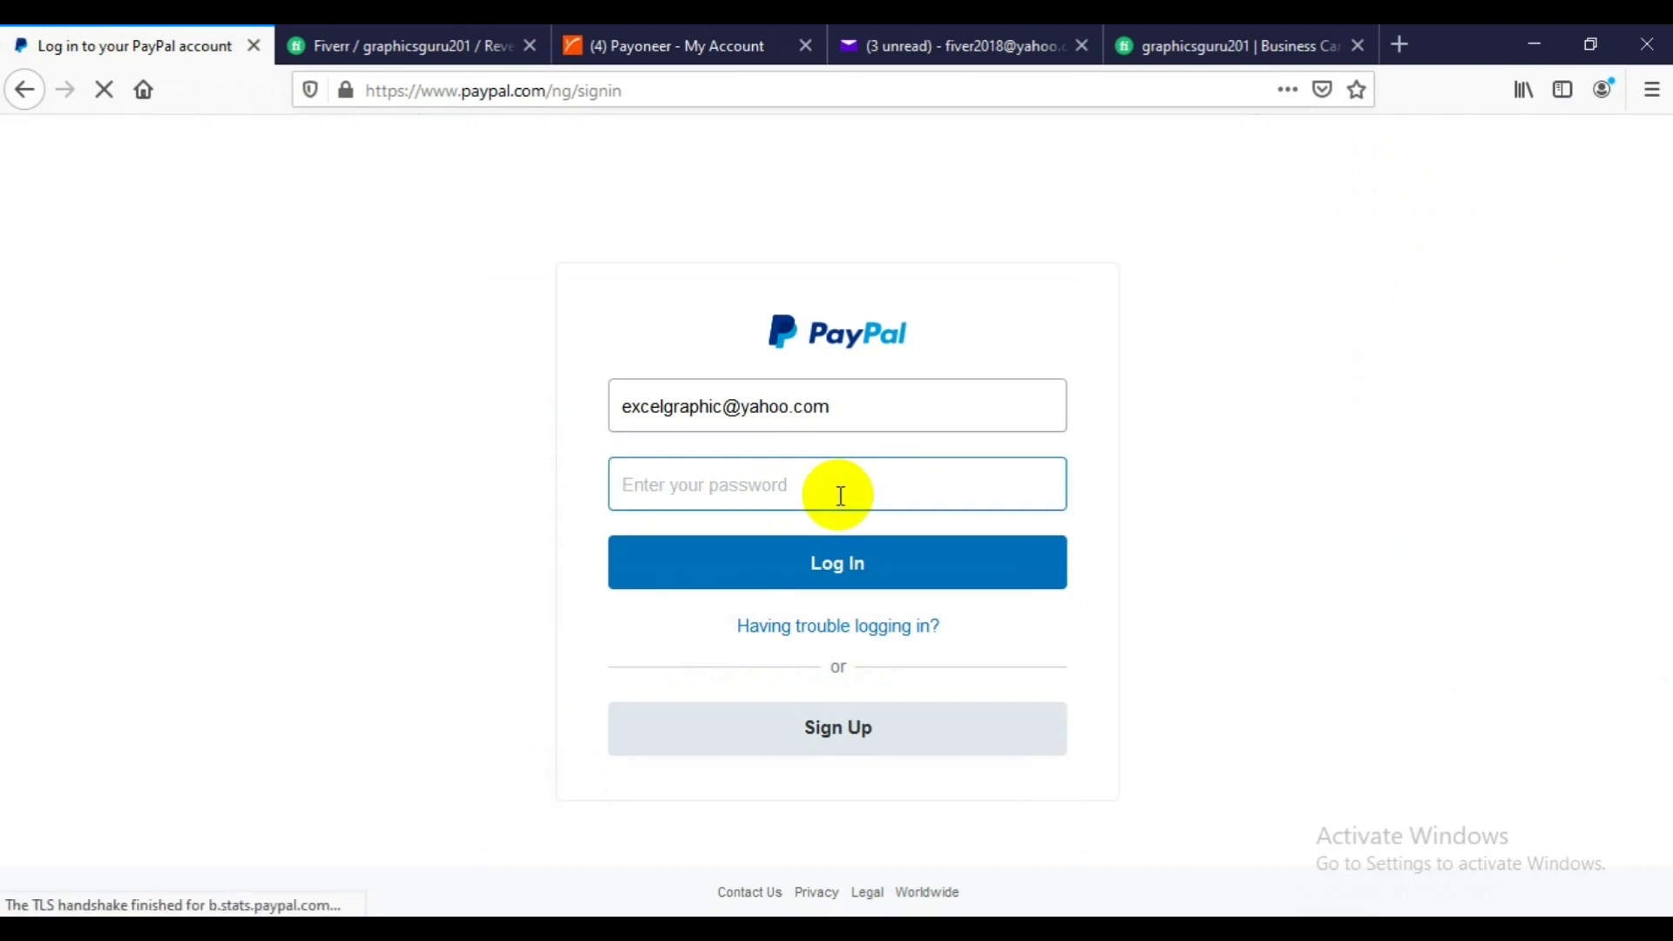
{"action": "type", "text": "•••"}
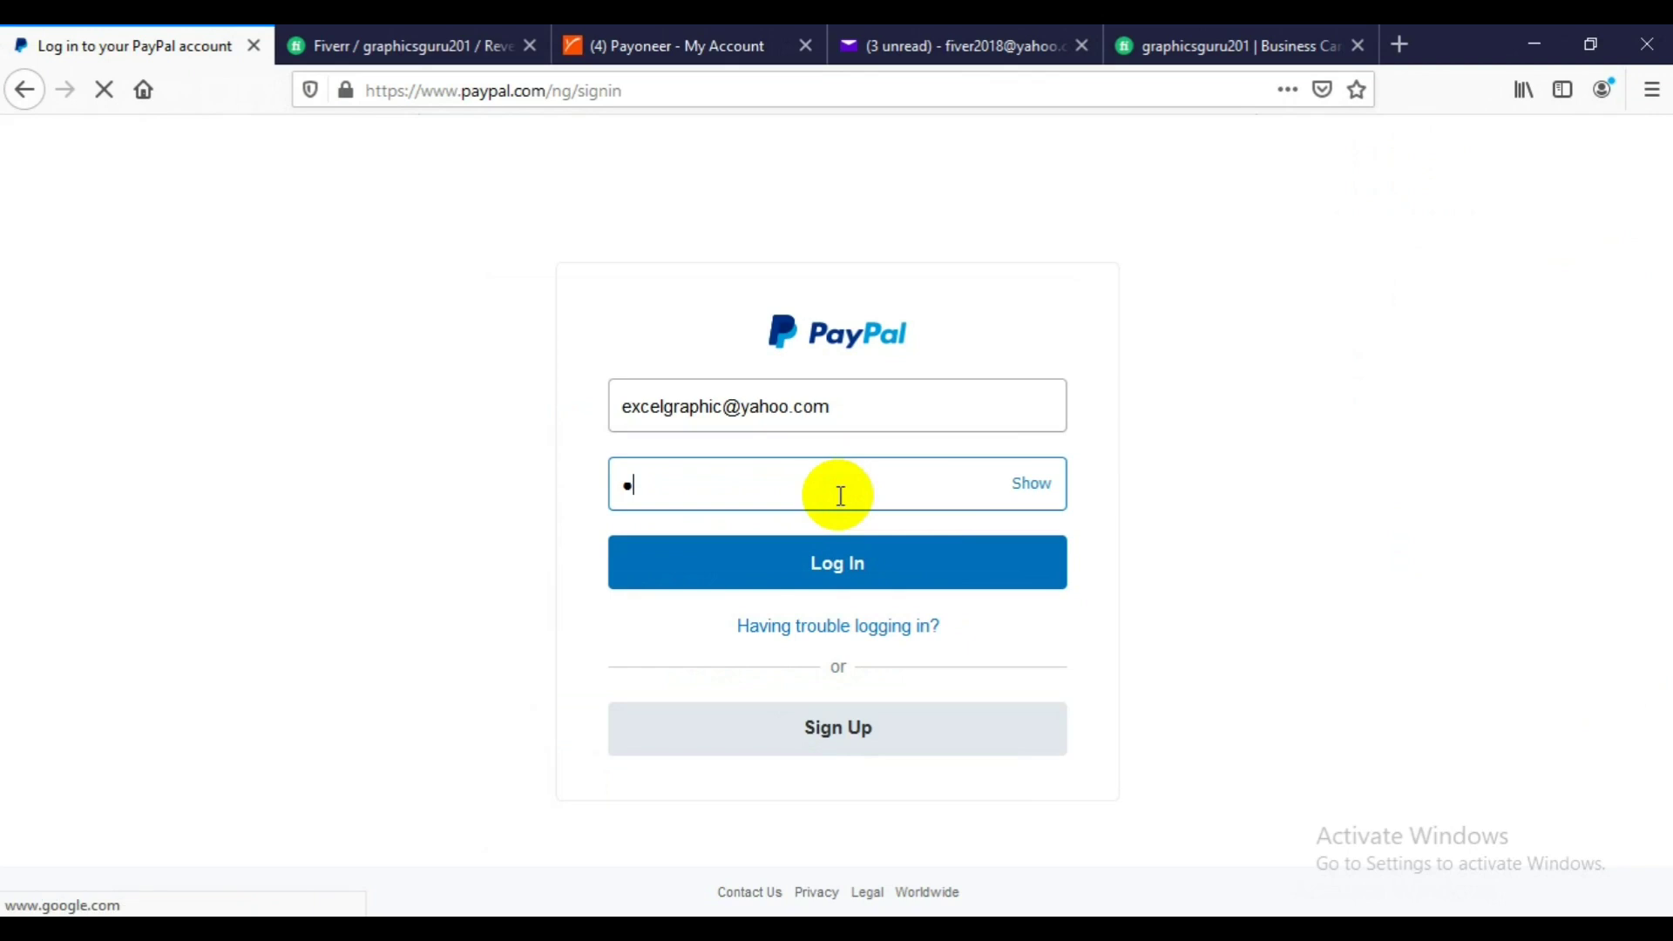
{"action": "key", "text": "BackSpace"}
{"action": "key", "text": "BackSpace"}
{"action": "key", "text": "BackSpace"}
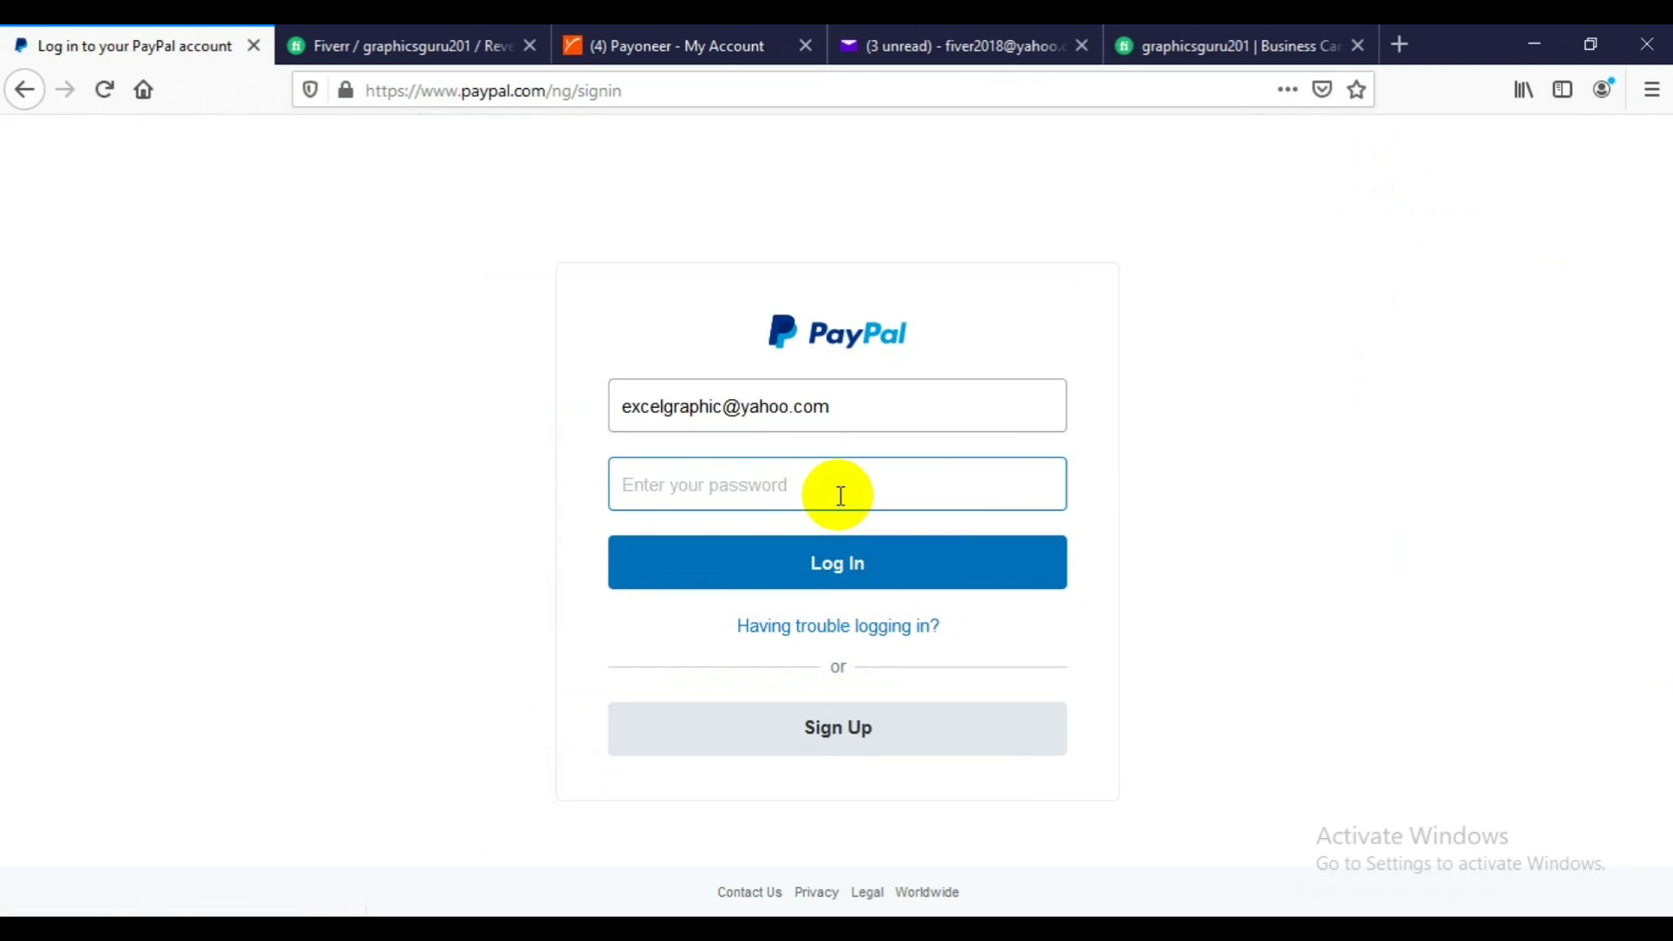
{"action": "type", "text": "•"}
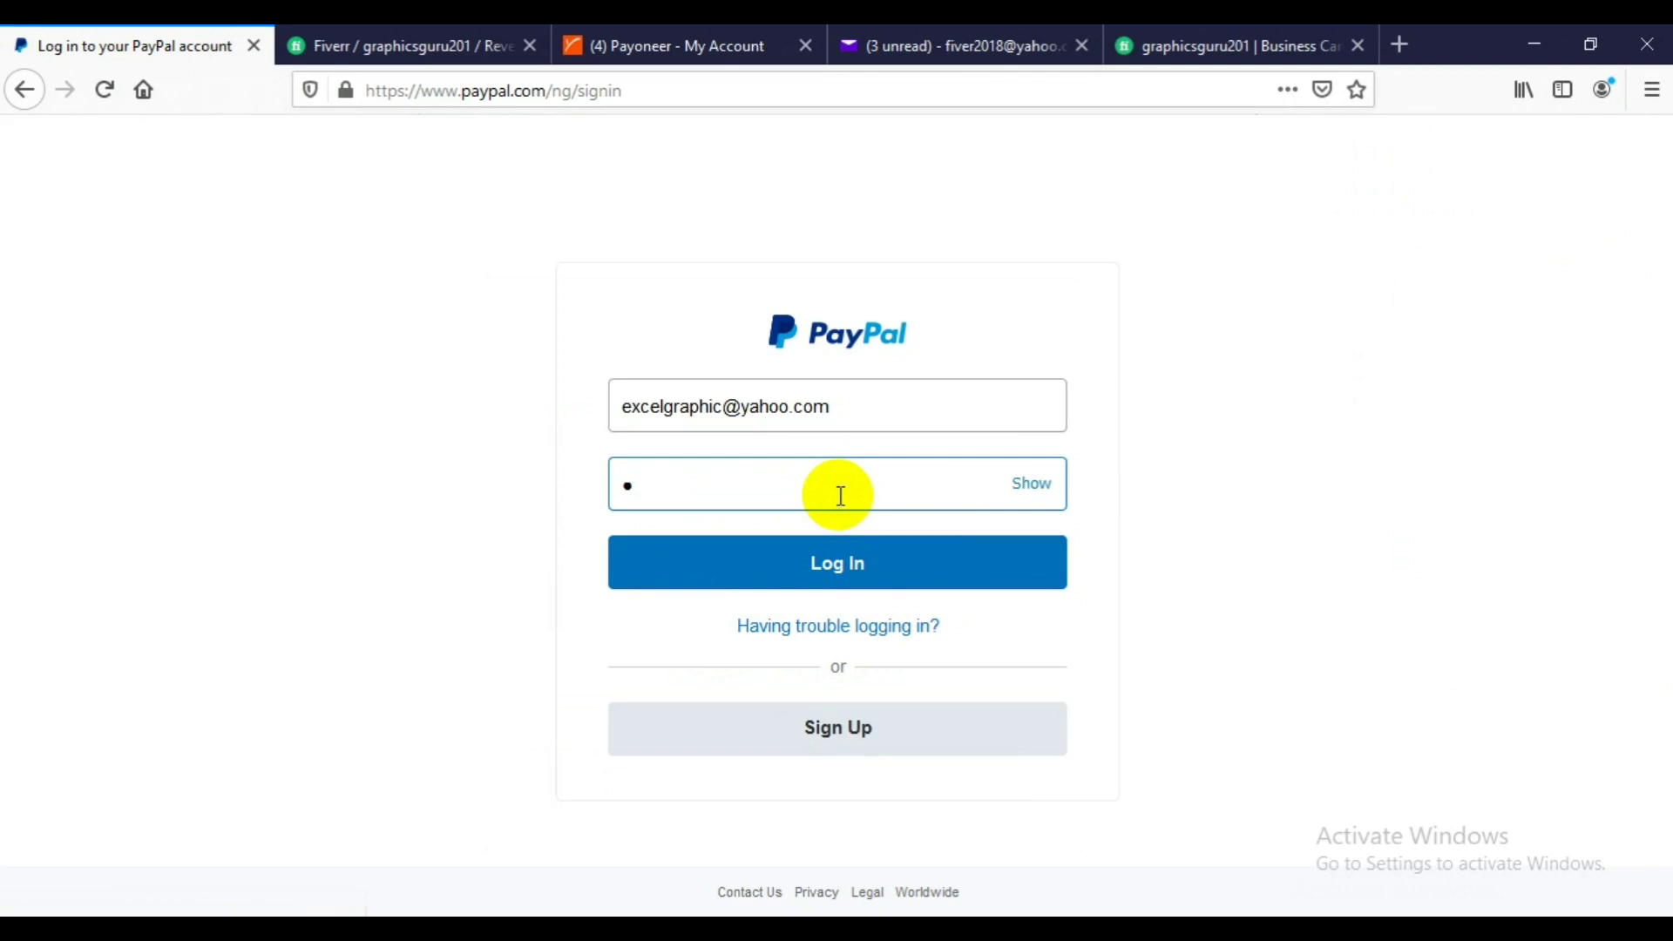
{"action": "type", "text": "•••••••••"}
{"action": "type", "text": "•"}
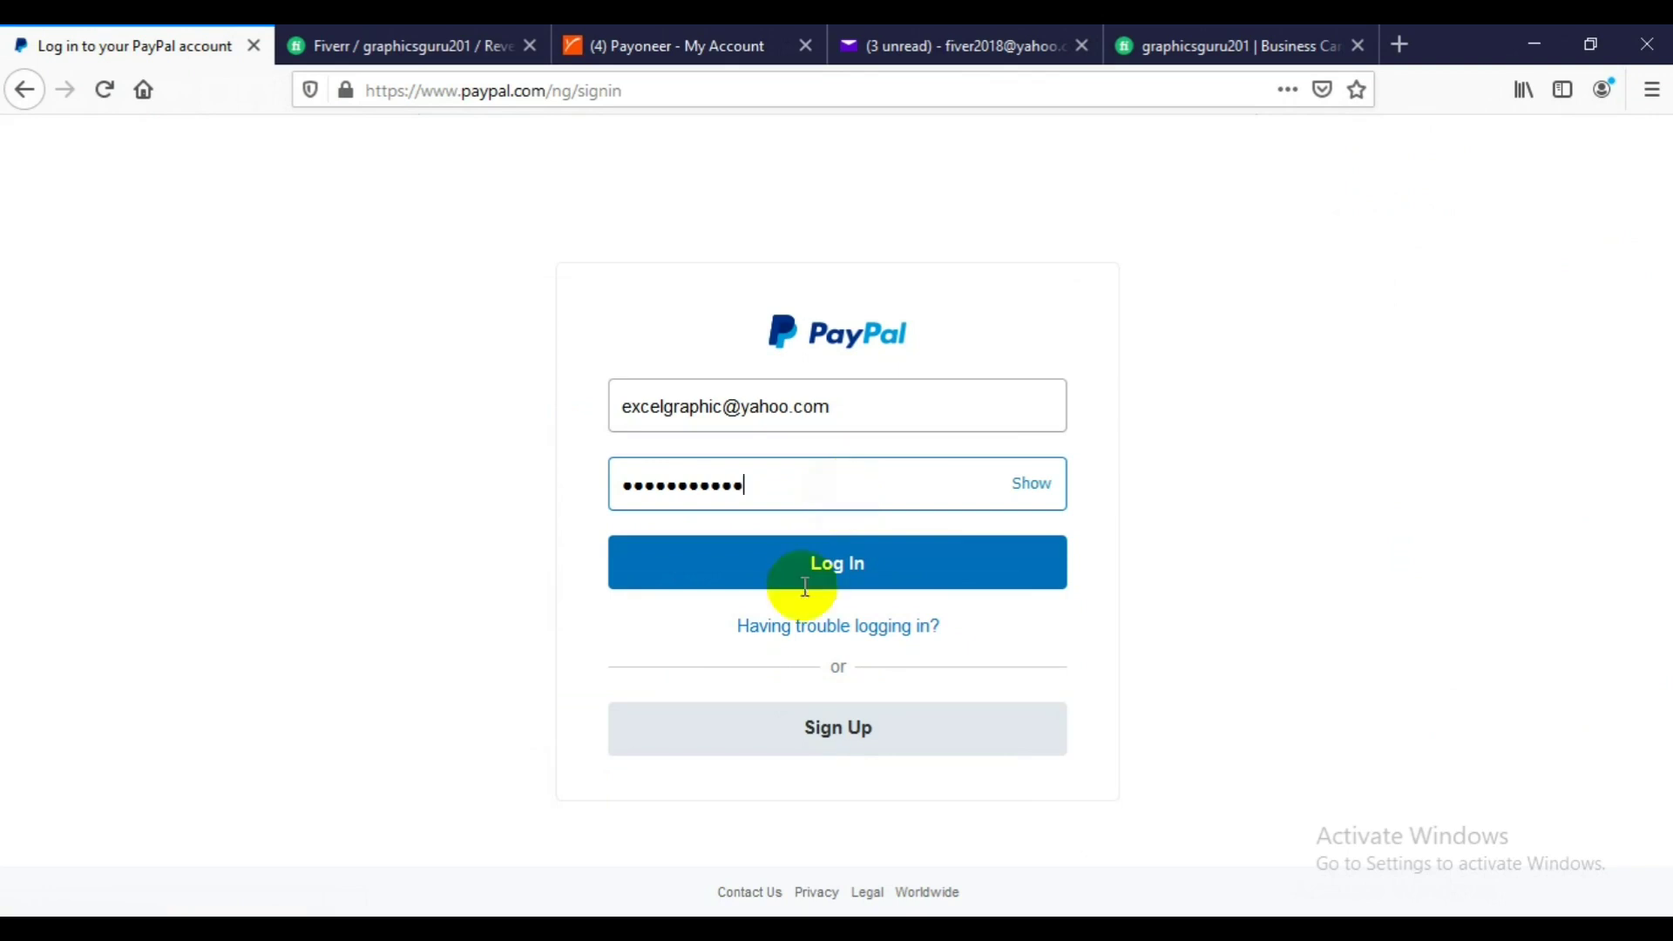
Submit the log-in and pass the reCAPTCHA 'I'm not a robot' check
{"action": "left_click", "coordinate": [798, 568]}
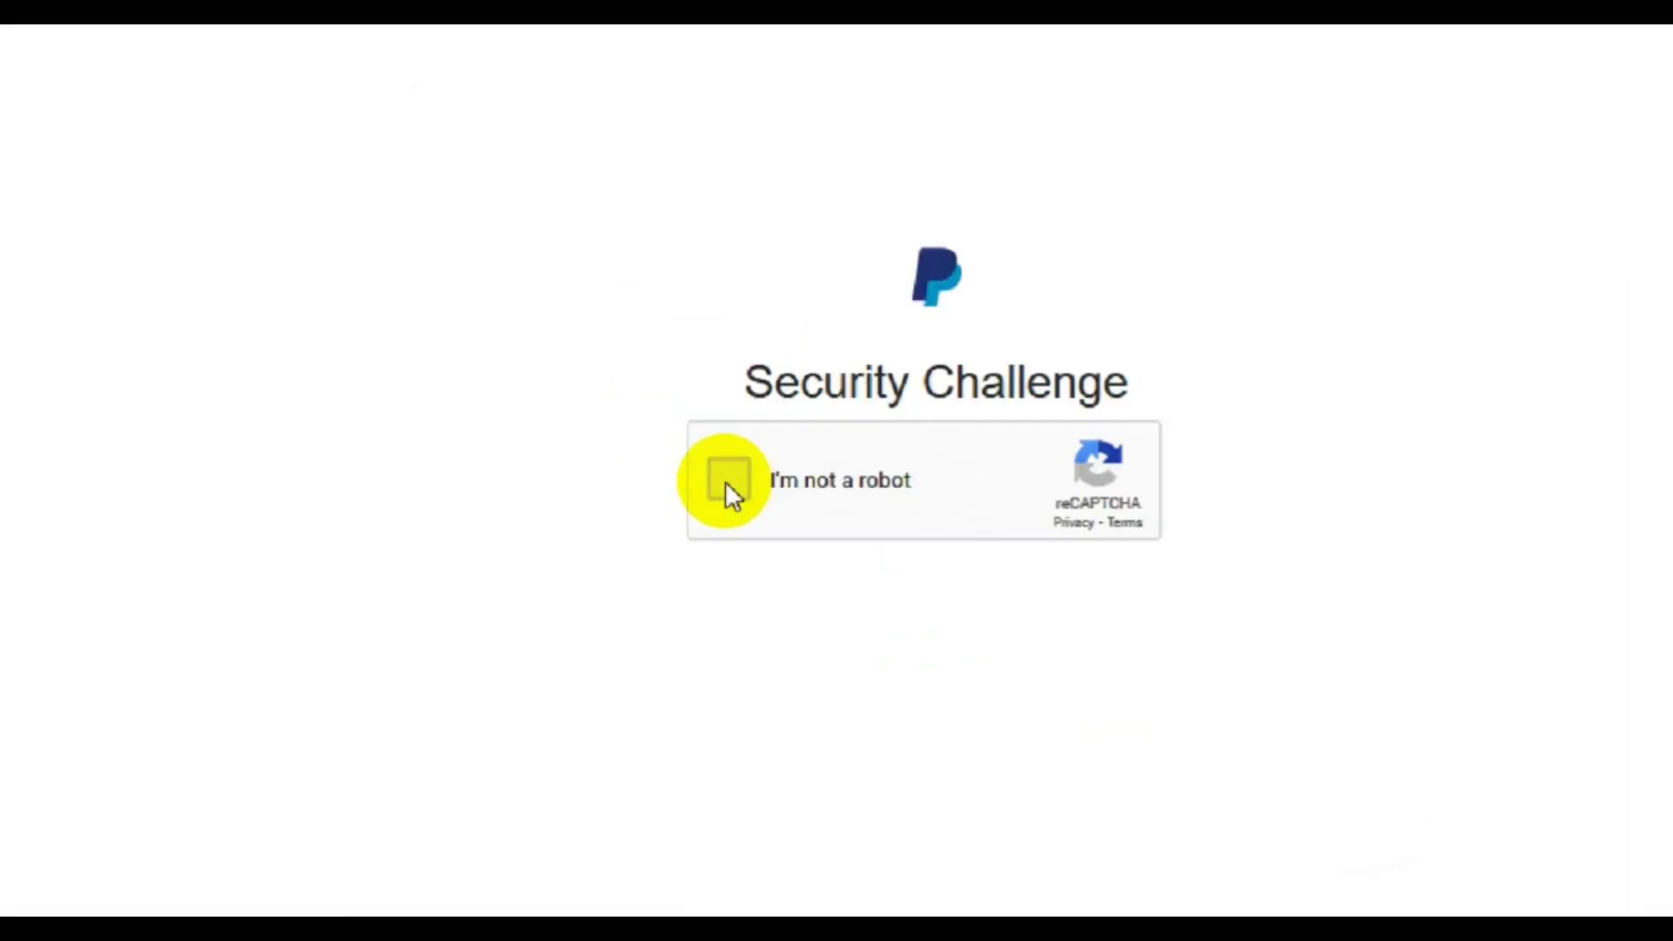
{"action": "left_click", "coordinate": [729, 482]}
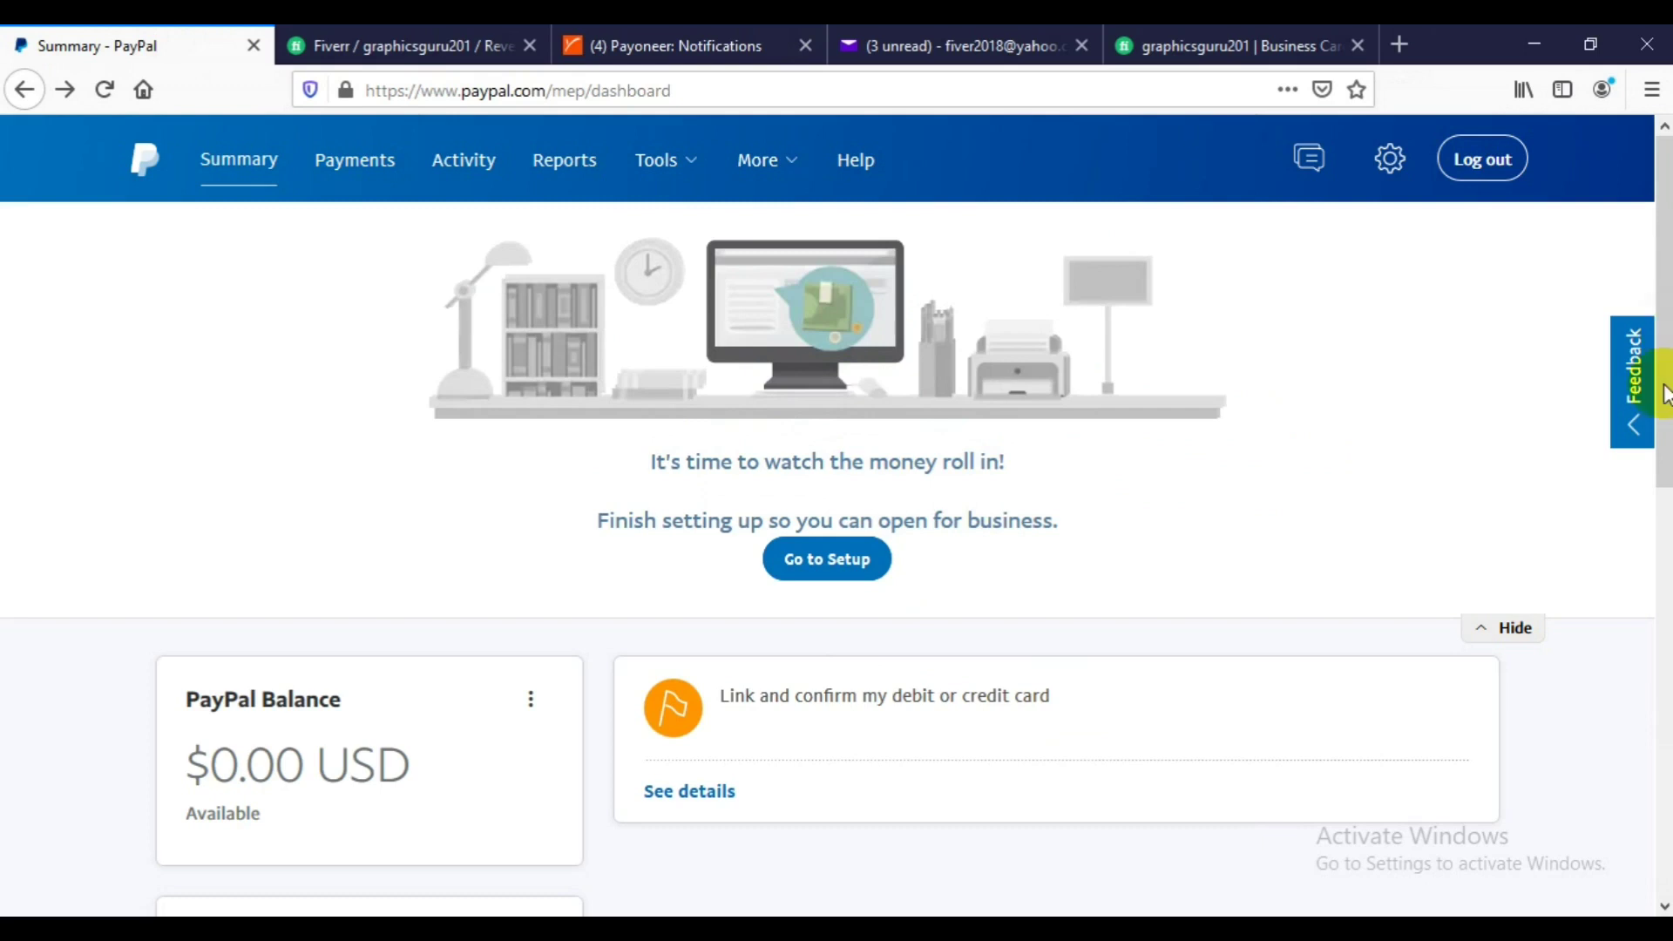
{"action": "scroll", "coordinate": [1663, 375], "scroll_direction": "down", "scroll_amount": 2}
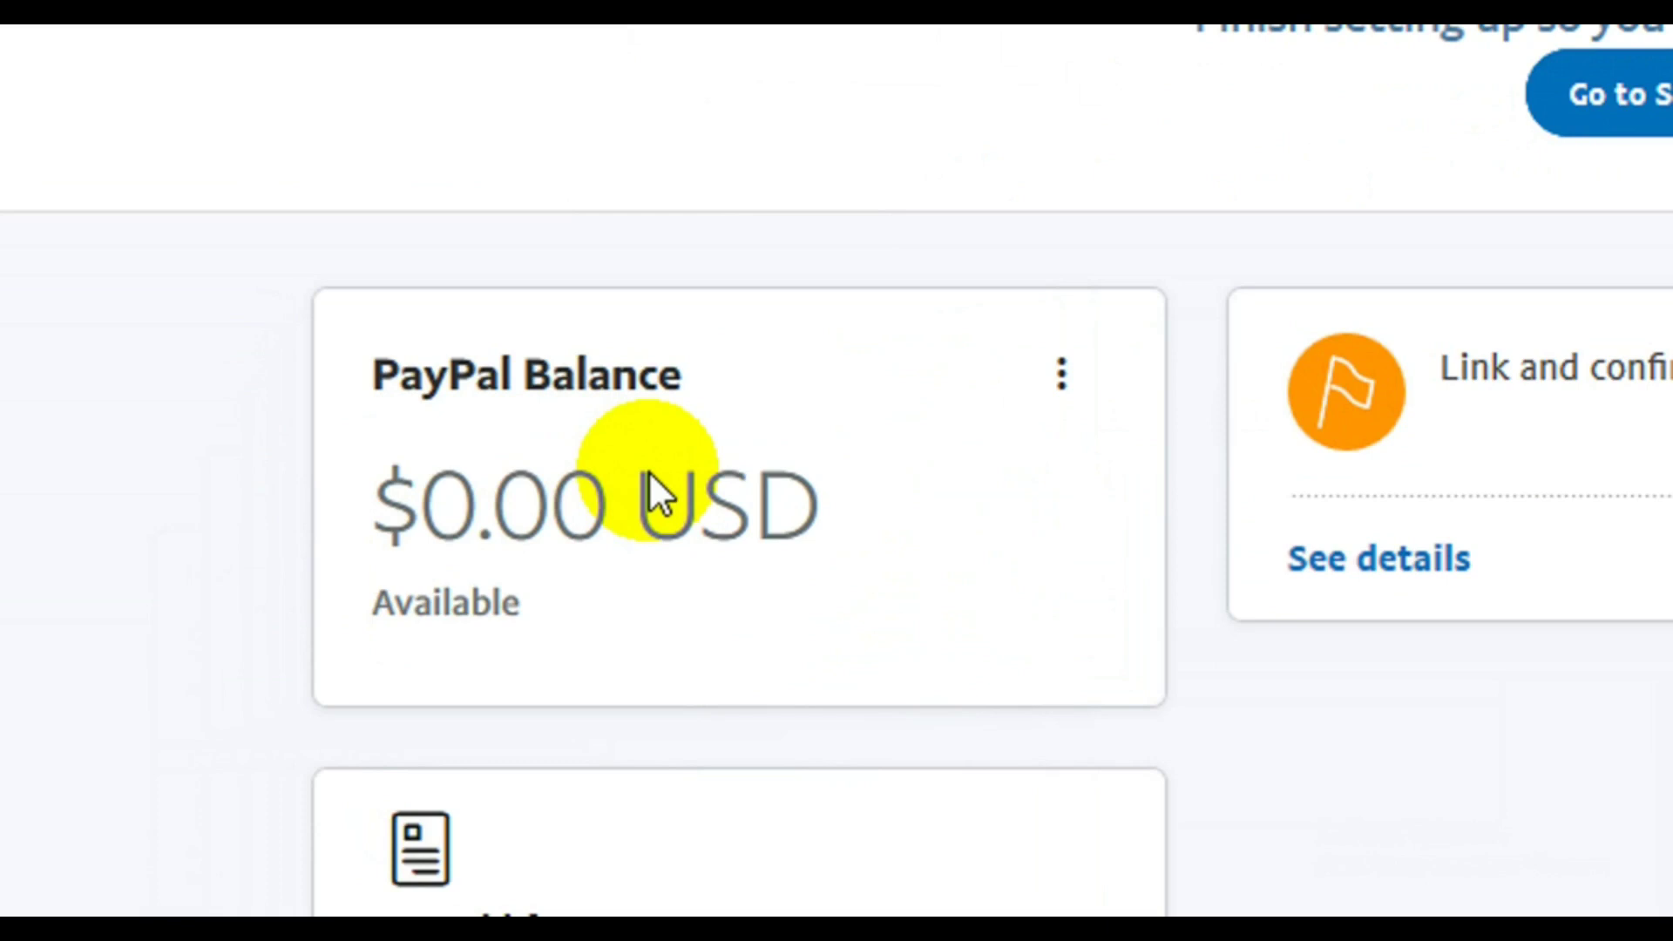
{"action": "left_click", "coordinate": [651, 475]}
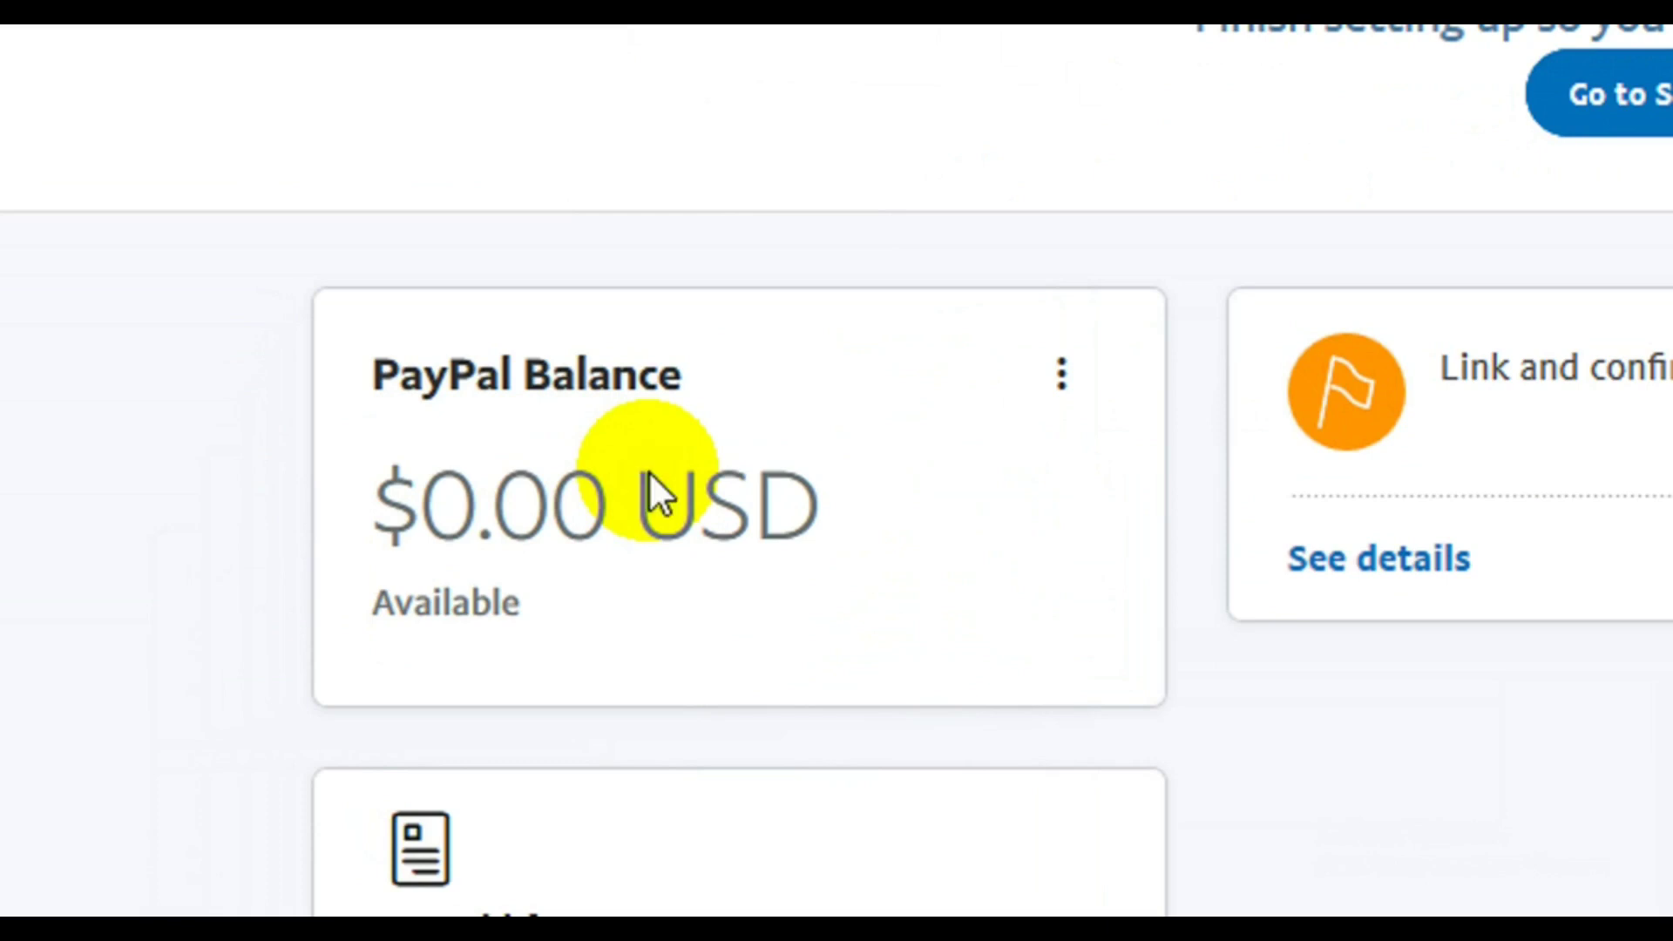